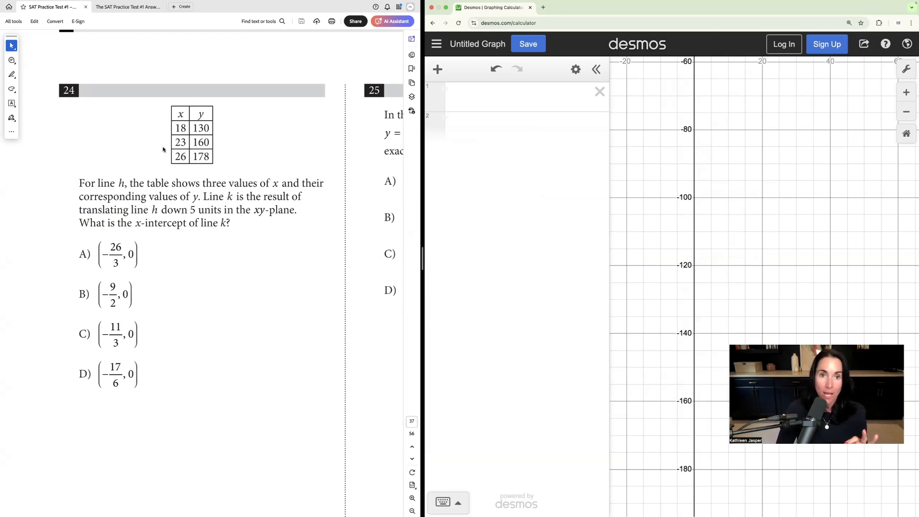
Step: Read question 24 in the SAT practice test, focusing on line k as line h translated down 5 units
scroll(163, 150, down, 2)
scroll(164, 149, up, 2)
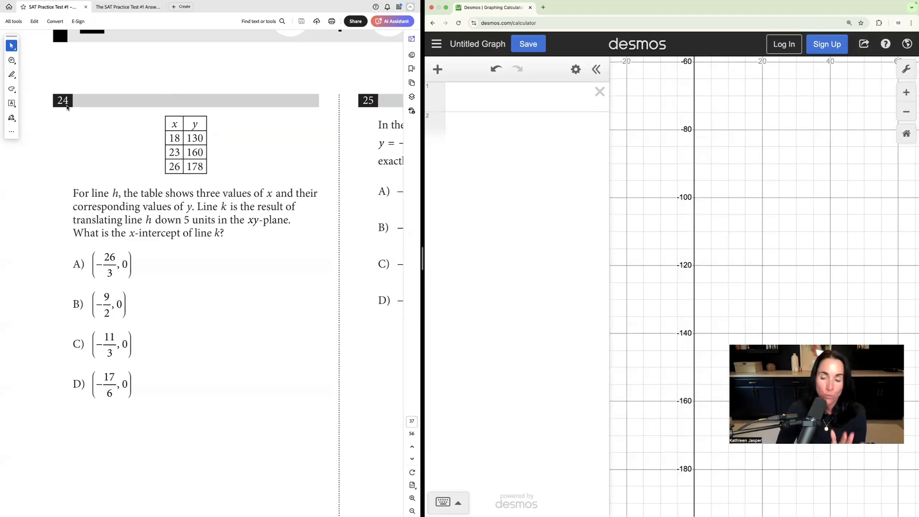
scroll(242, 181, right, 2)
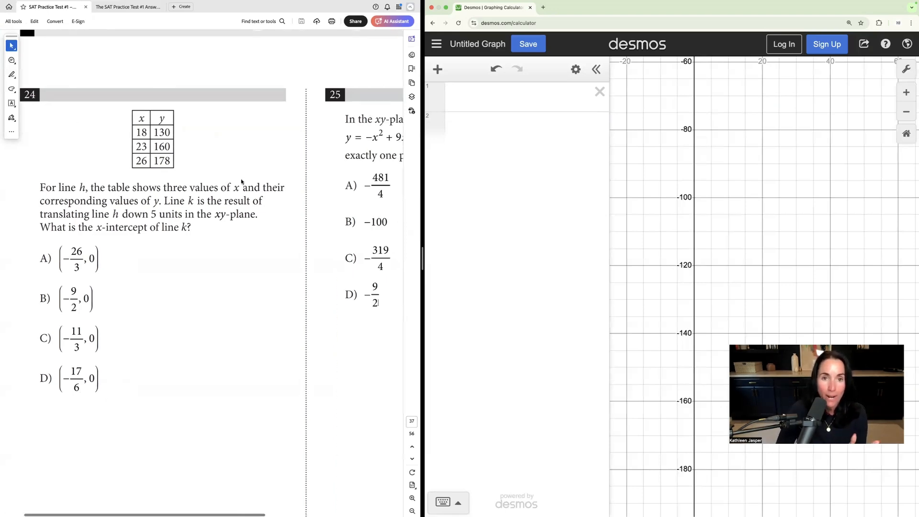
scroll(241, 179, down, 15)
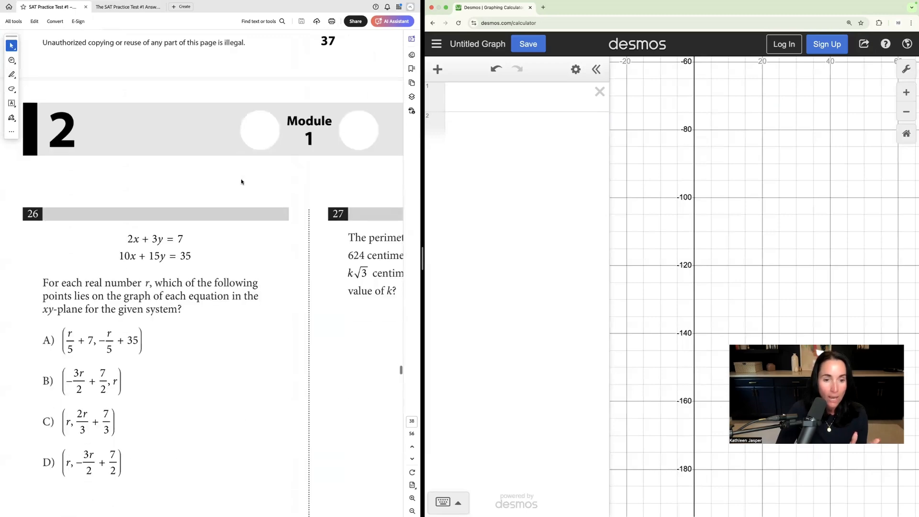
scroll(241, 181, up, 15)
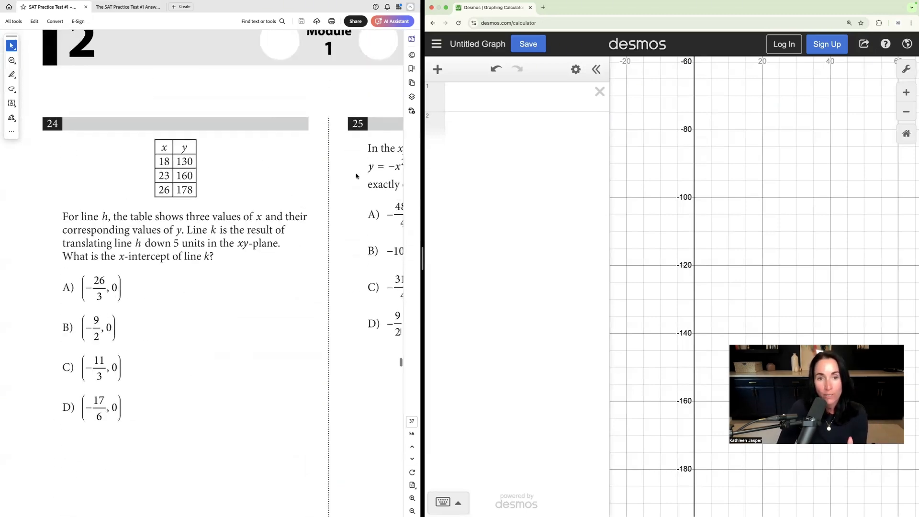
scroll(356, 176, right, 3)
scroll(355, 173, left, 4)
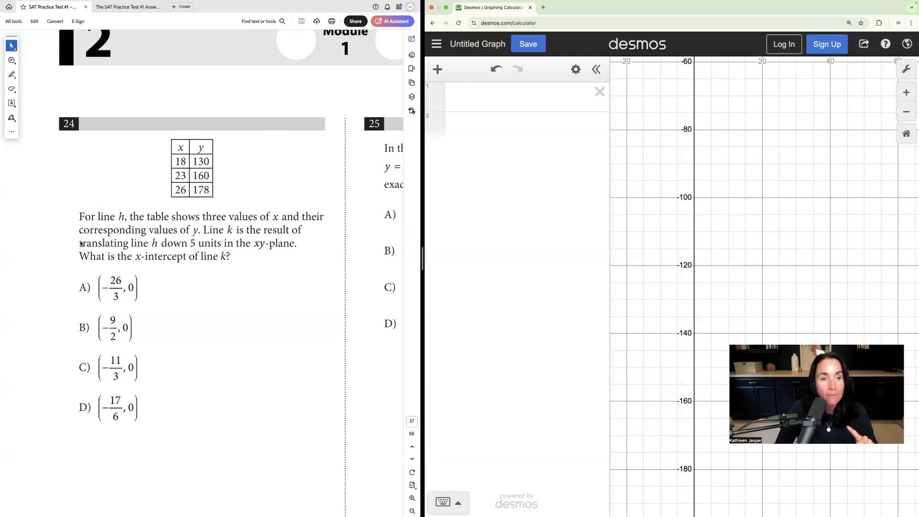
click(205, 229)
drag(205, 229, 194, 244)
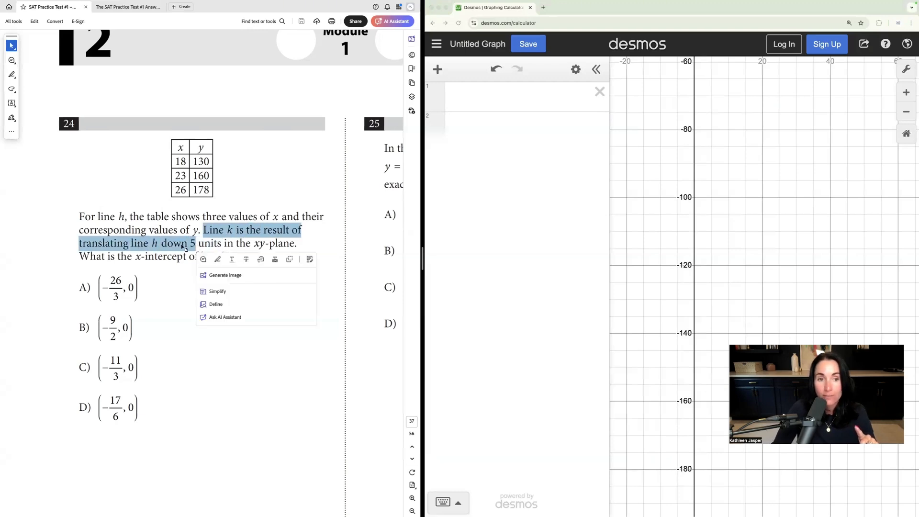
click(173, 244)
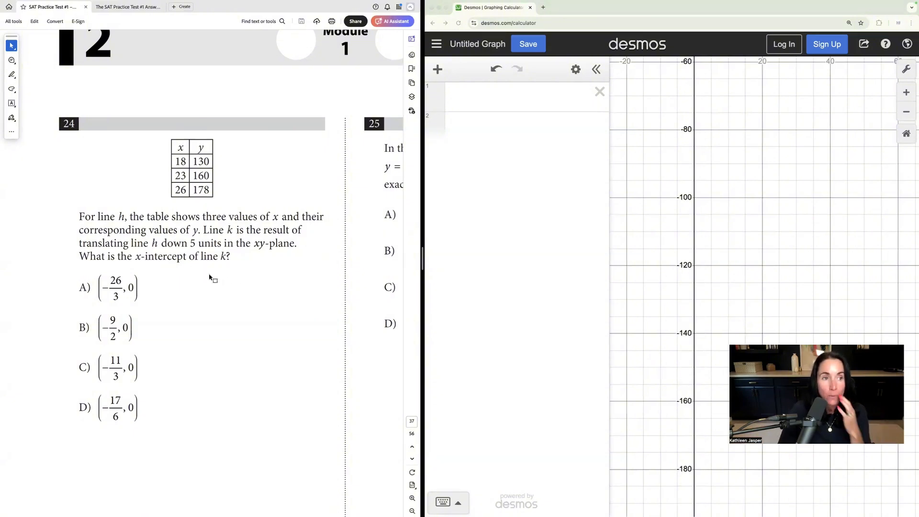
click(481, 101)
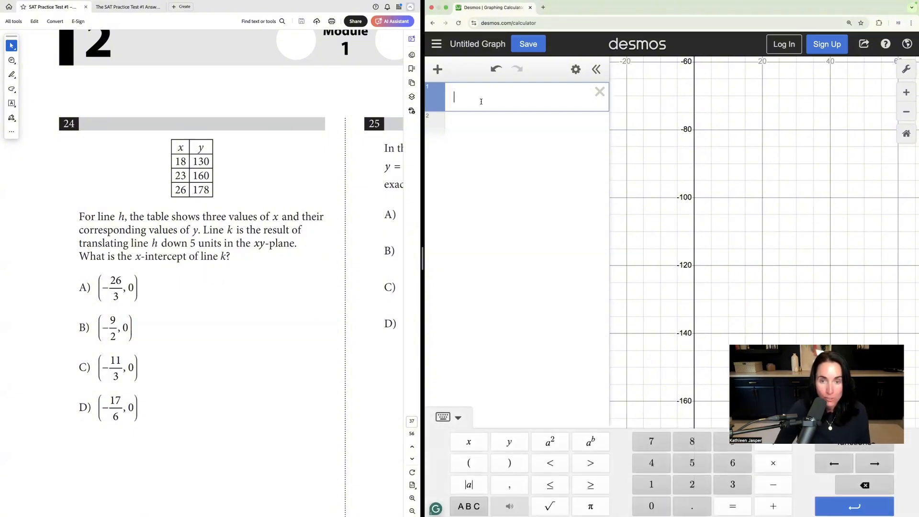
text(y=)
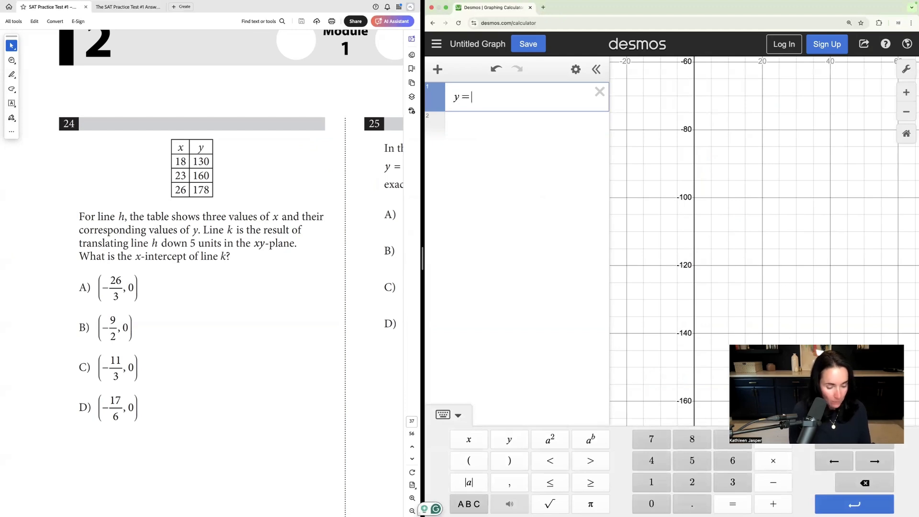
text(mx+)
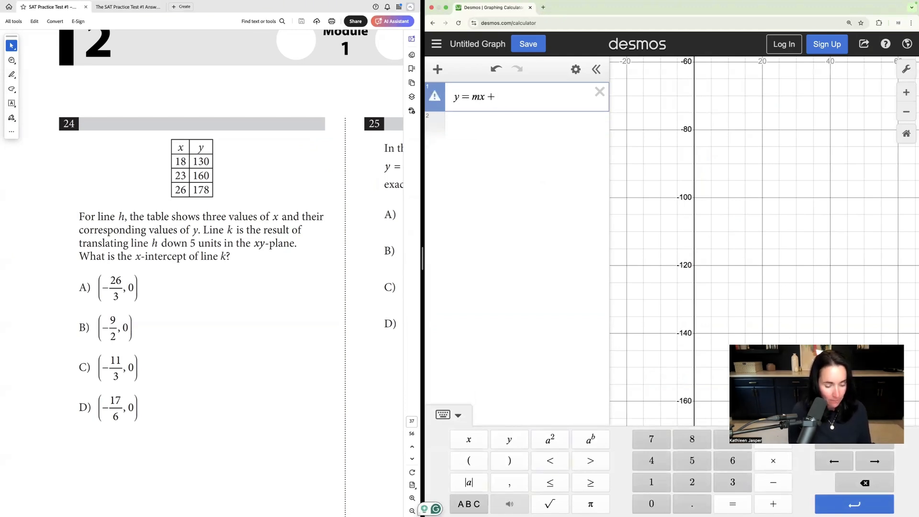
text(b)
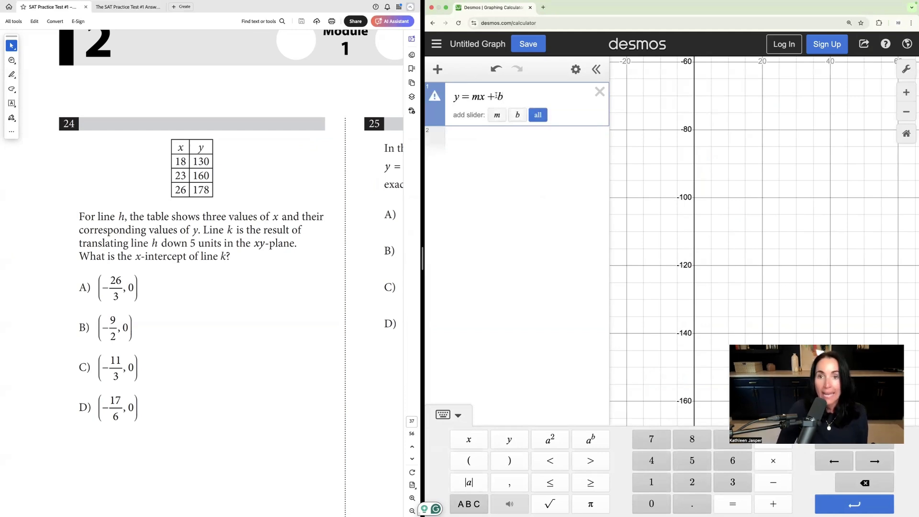
drag(496, 96, 504, 95)
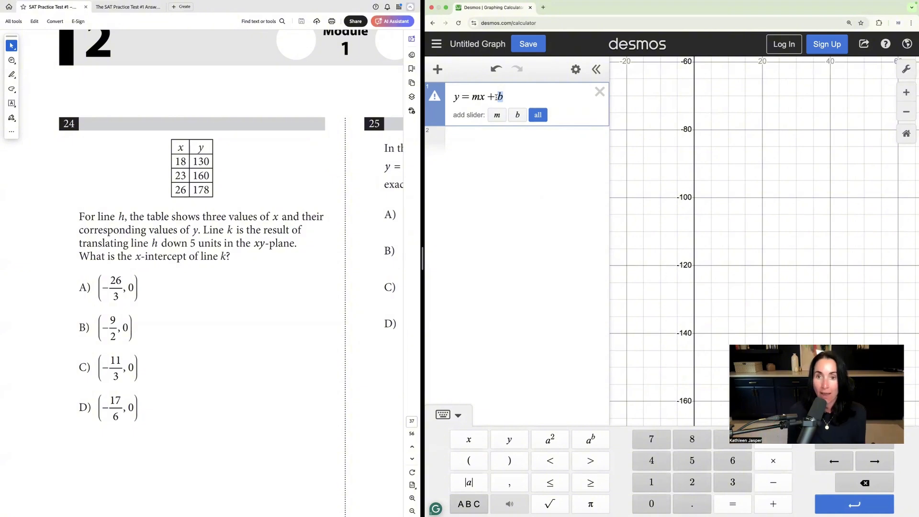
click(600, 92)
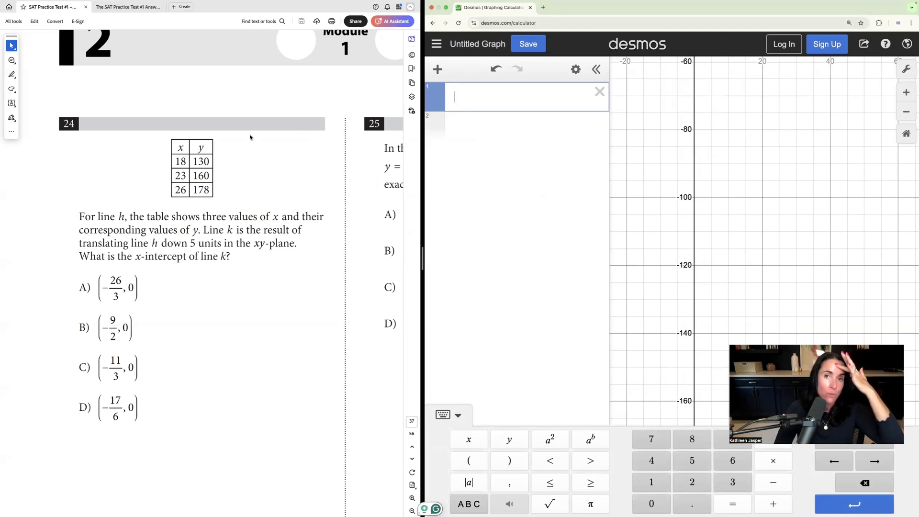
Step: Add a table to the Desmos graph and enter its first point, x = 18 and y = 130
click(438, 70)
click(458, 146)
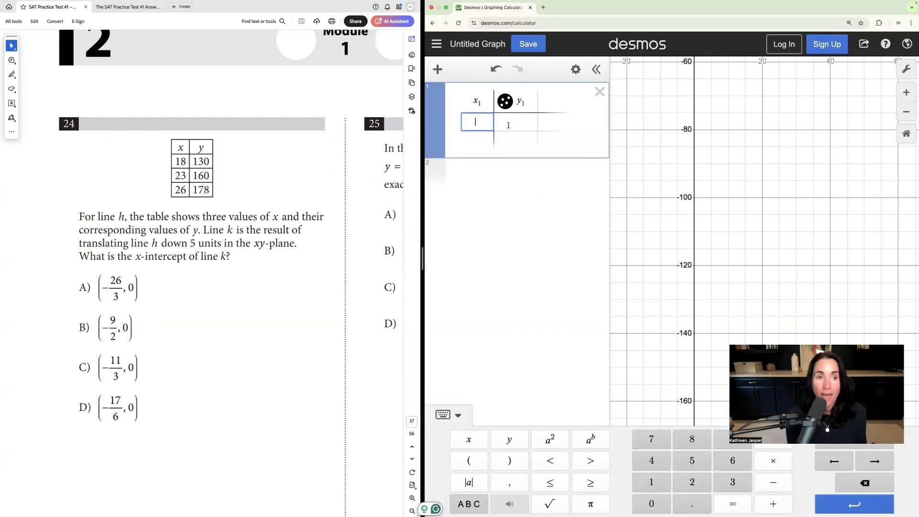
text(18)
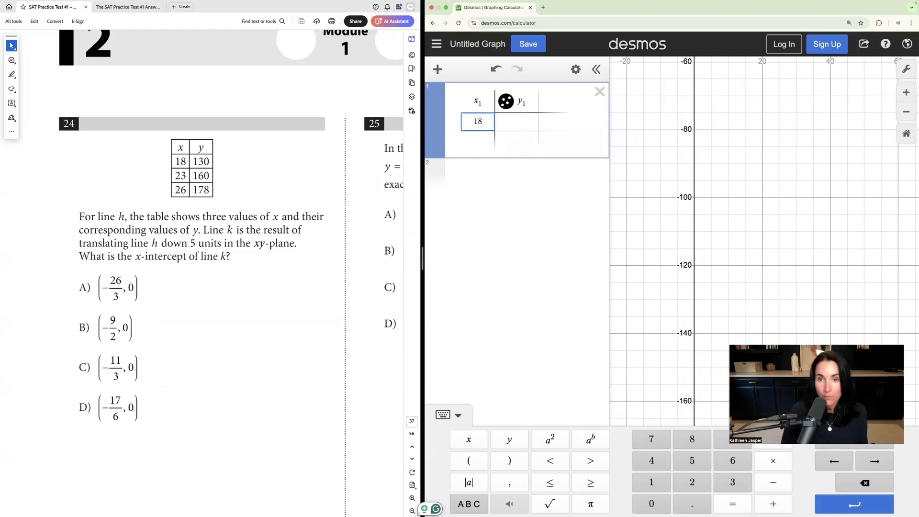
key(Tab)
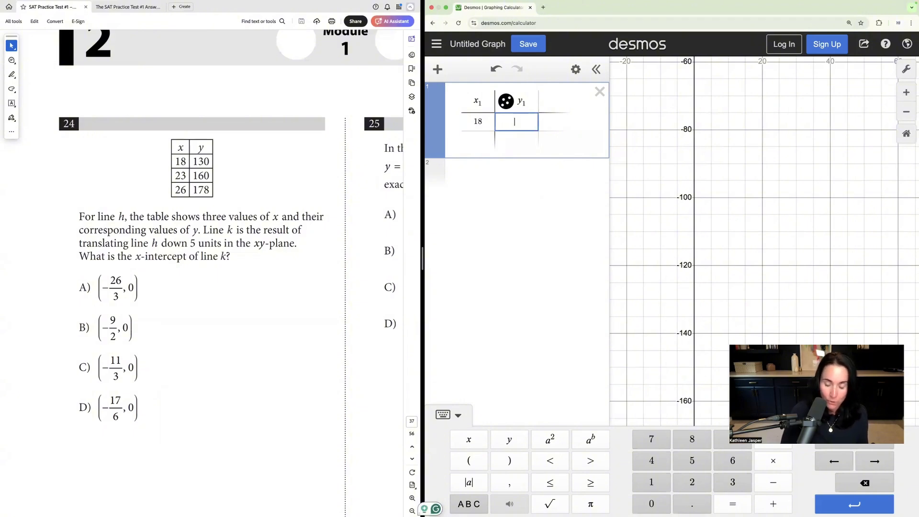
text(130)
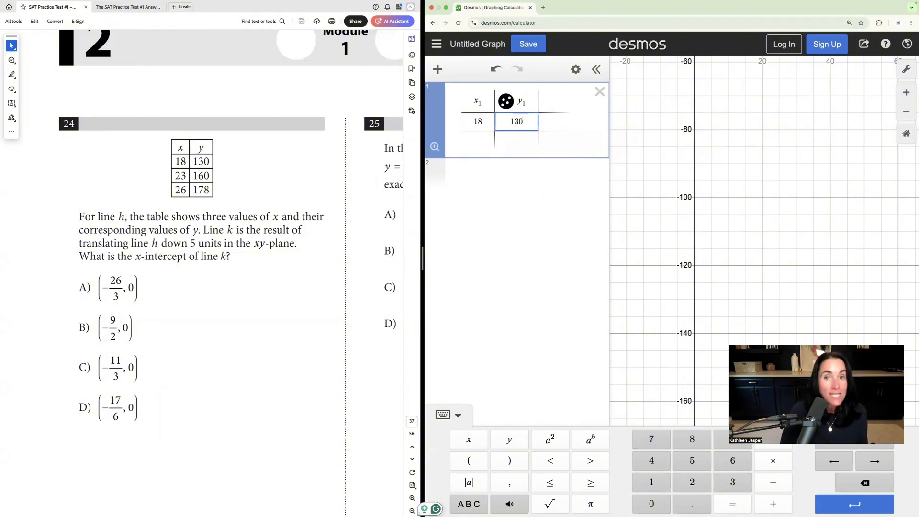
key(Return)
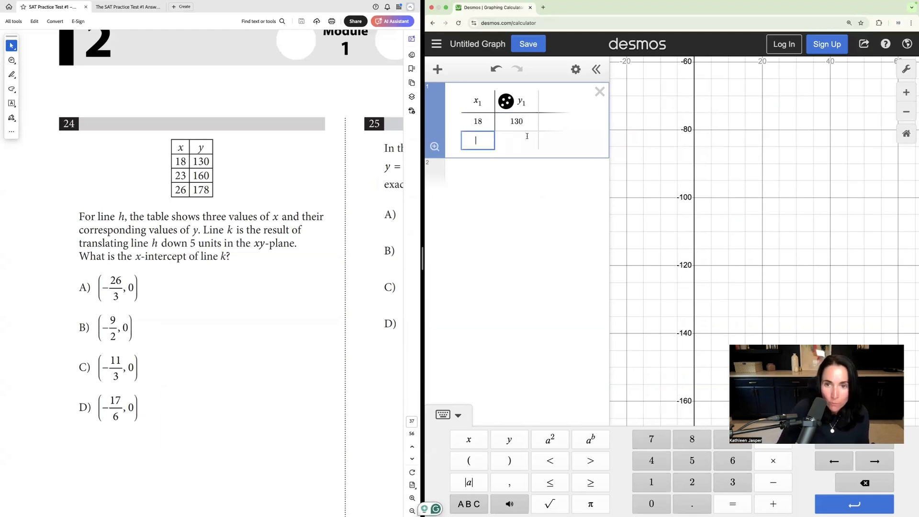
Step: Fill the next two table rows with the points (23, 160) and (26, 178)
text(23)
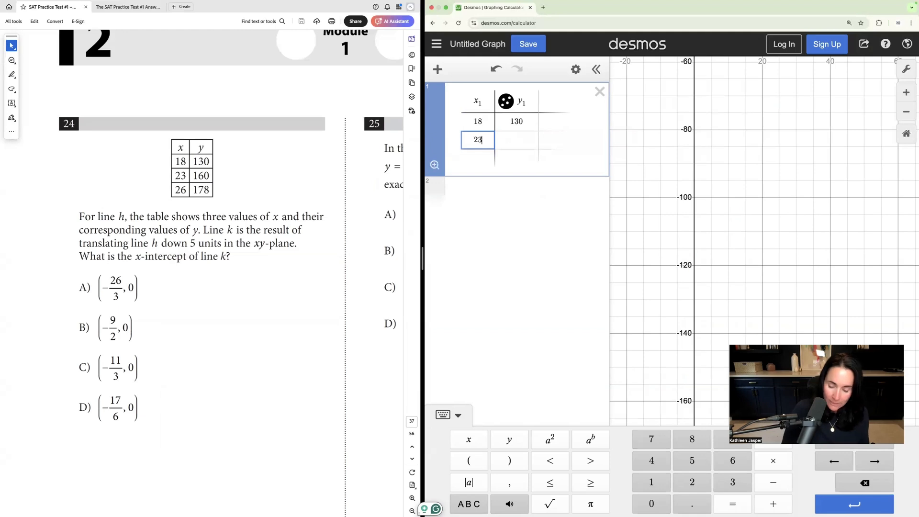
key(Tab)
text(160)
key(Tab)
text(26)
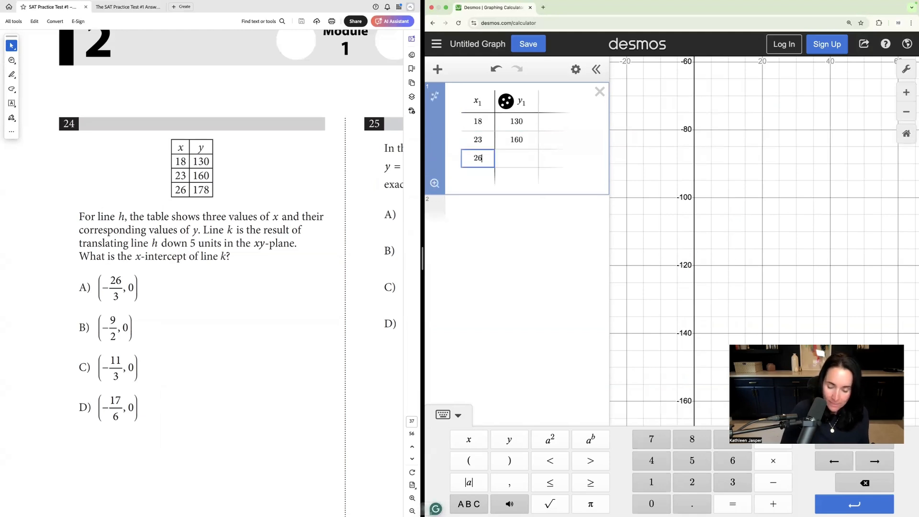
key(Tab)
text(178)
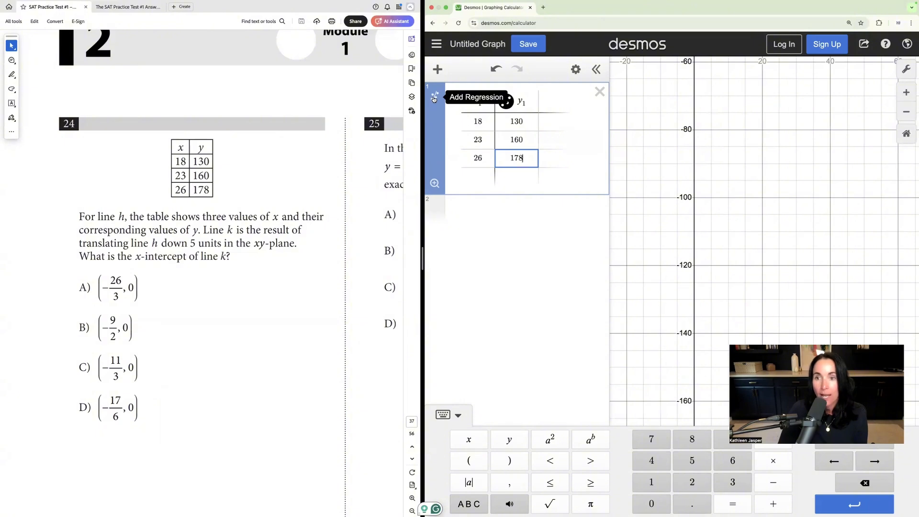
Step: Add a linear regression to the table and compare its equation with the question's 5-unit downward translation
click(434, 99)
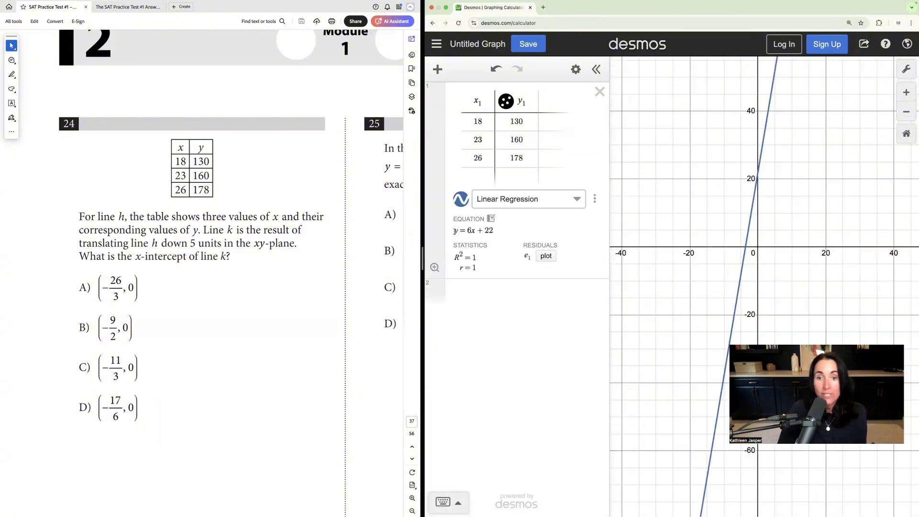
drag(449, 230, 500, 236)
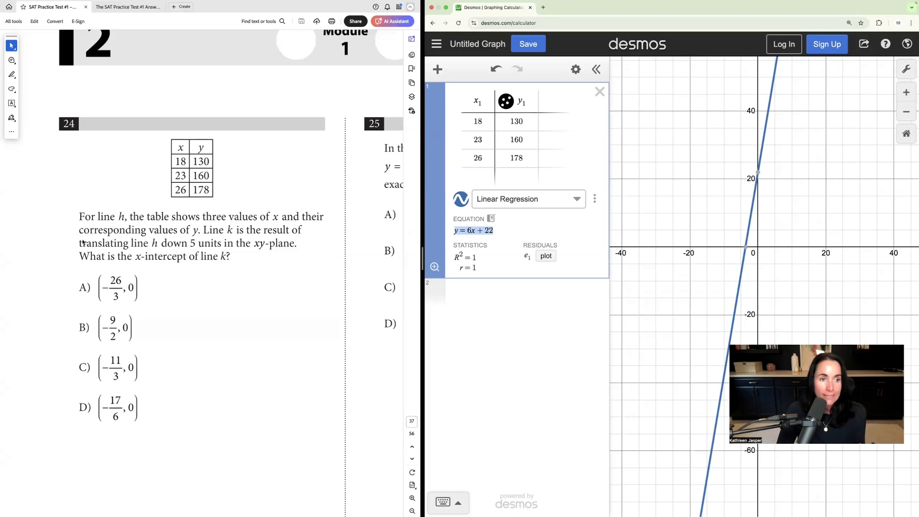
drag(83, 243, 199, 243)
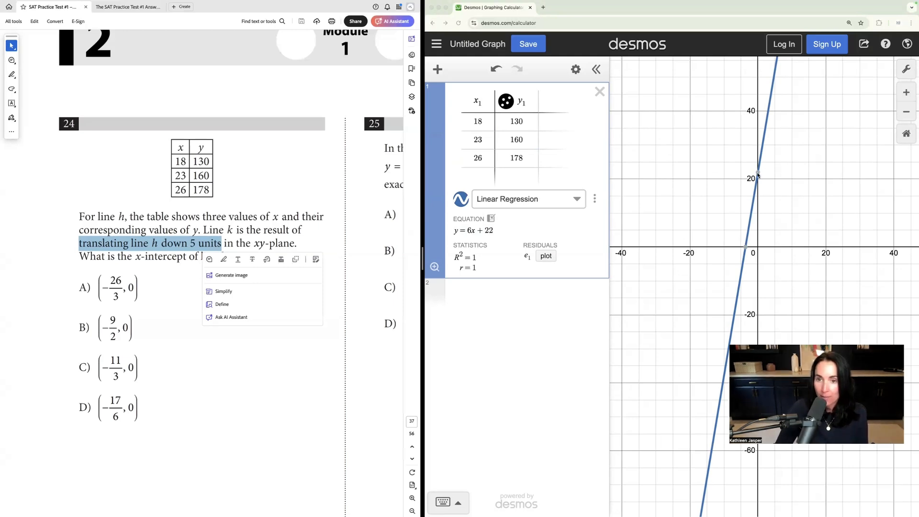
double_click(485, 230)
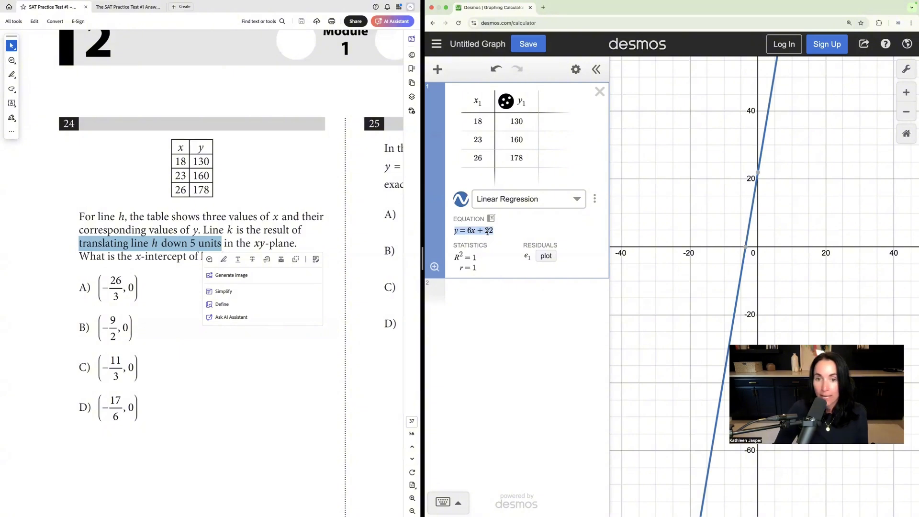
Step: Graph line k by entering y = 6x + 17 as a new expression below the table
click(469, 296)
text(y=6)
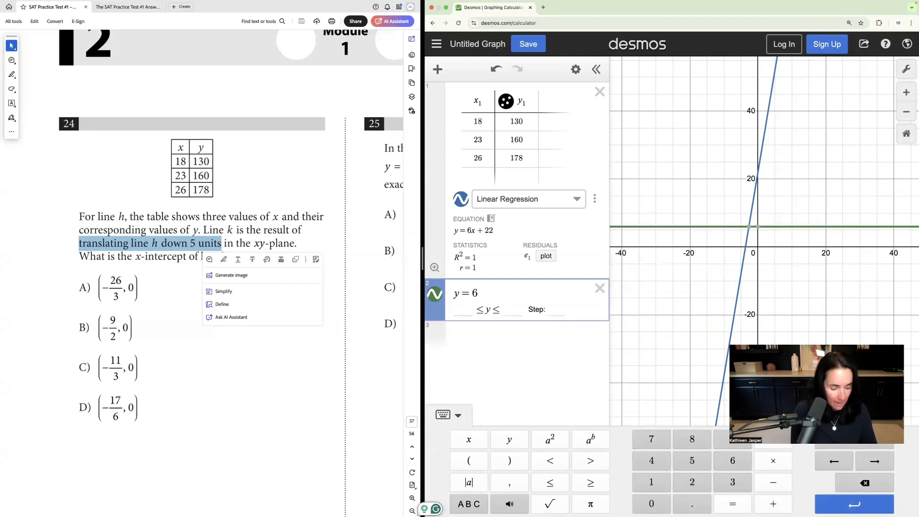
text(x+)
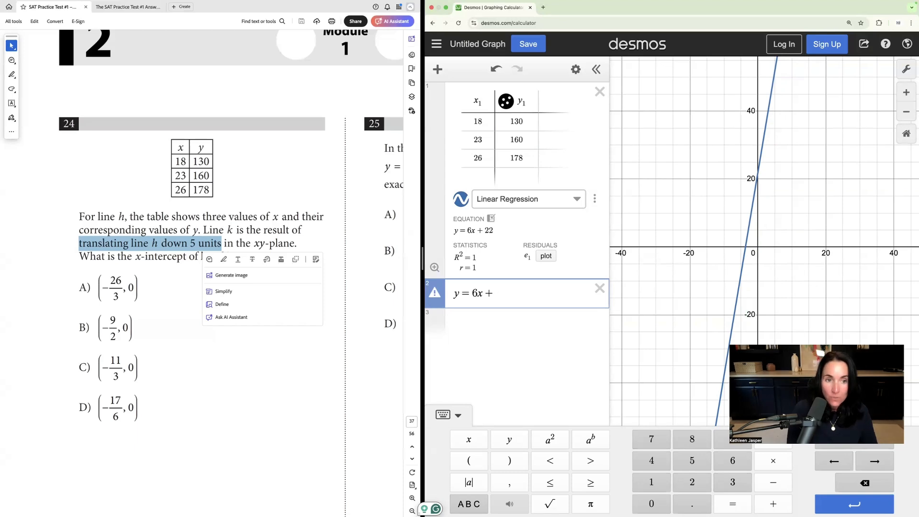
text(17)
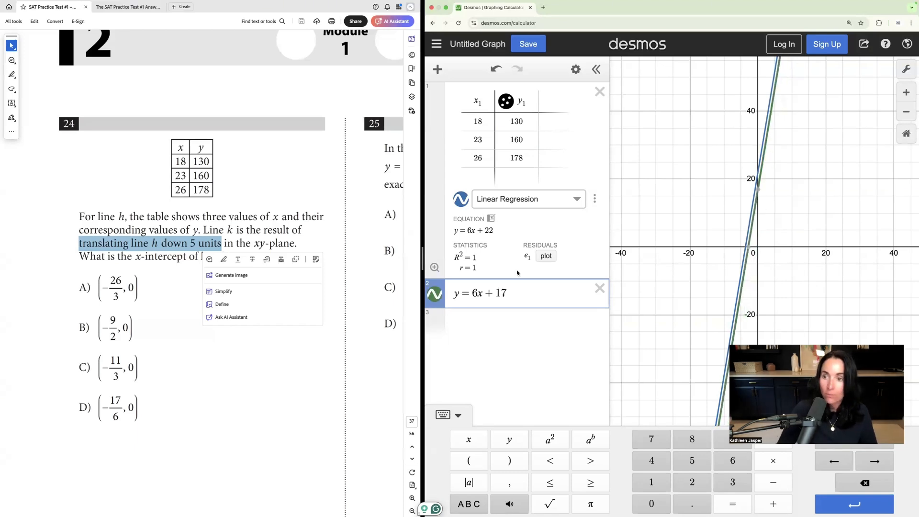
Step: Display the coordinates of the x-intercept of y = 6x + 17 on the graph to answer question 24
click(687, 227)
scroll(687, 229, up, 5)
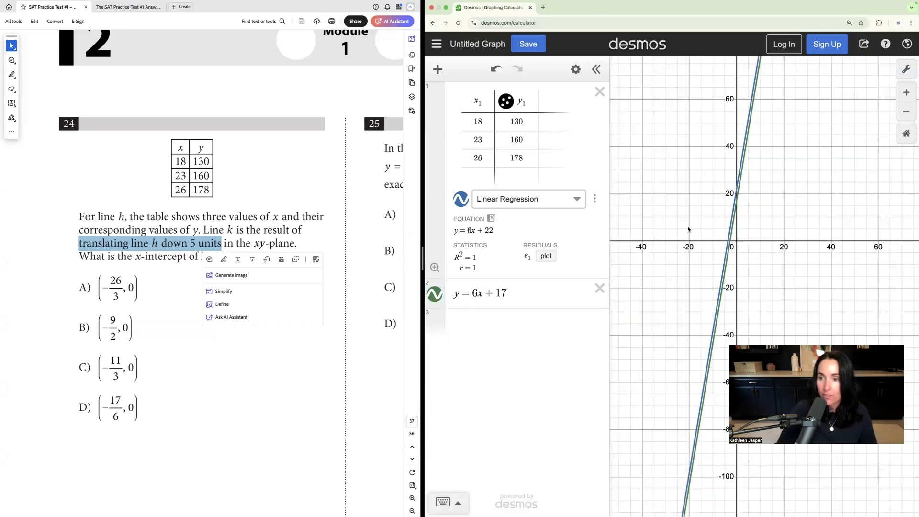
scroll(727, 228, up, 2)
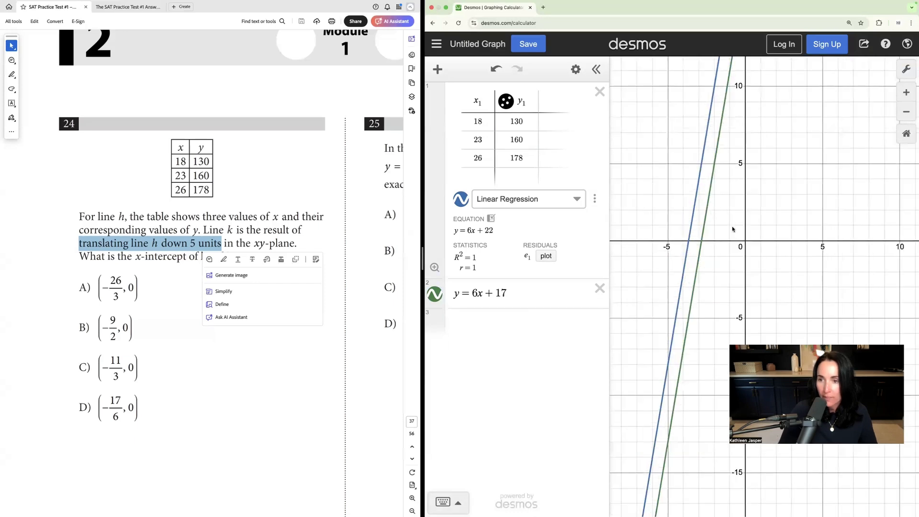
scroll(694, 229, up, 3)
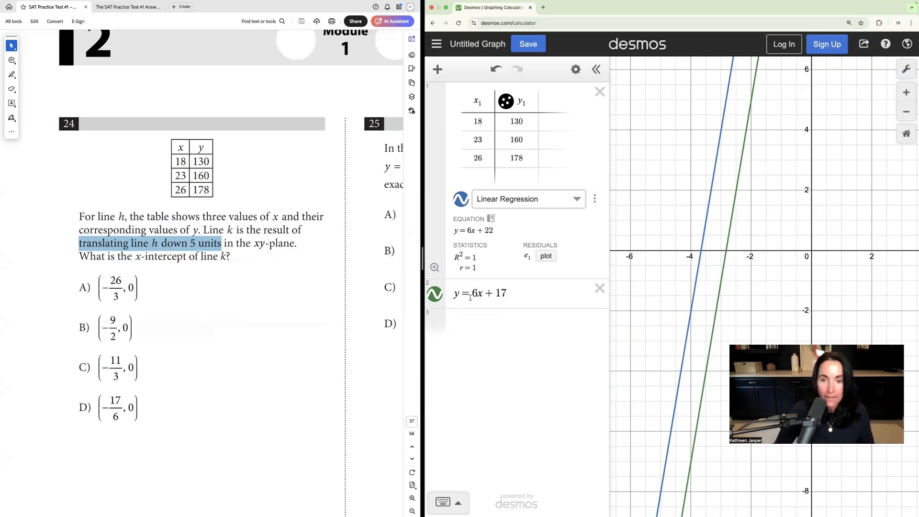
drag(496, 293, 513, 292)
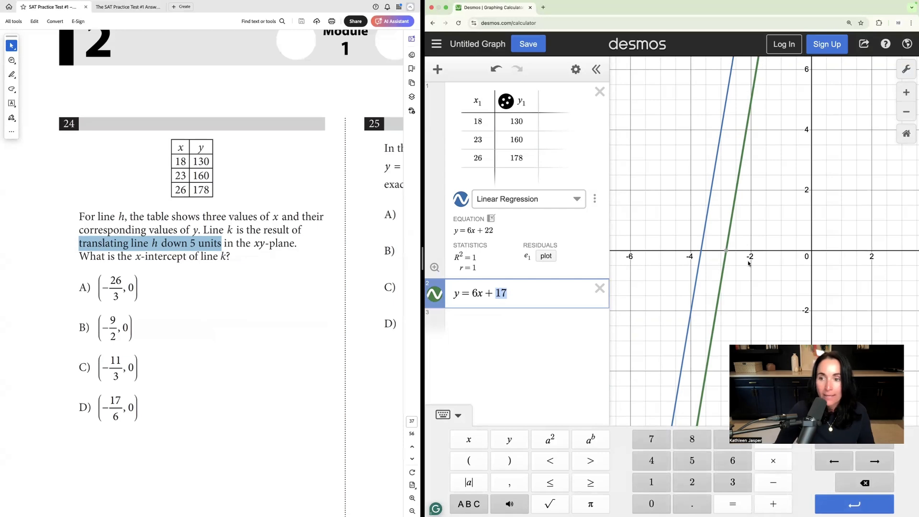
click(732, 256)
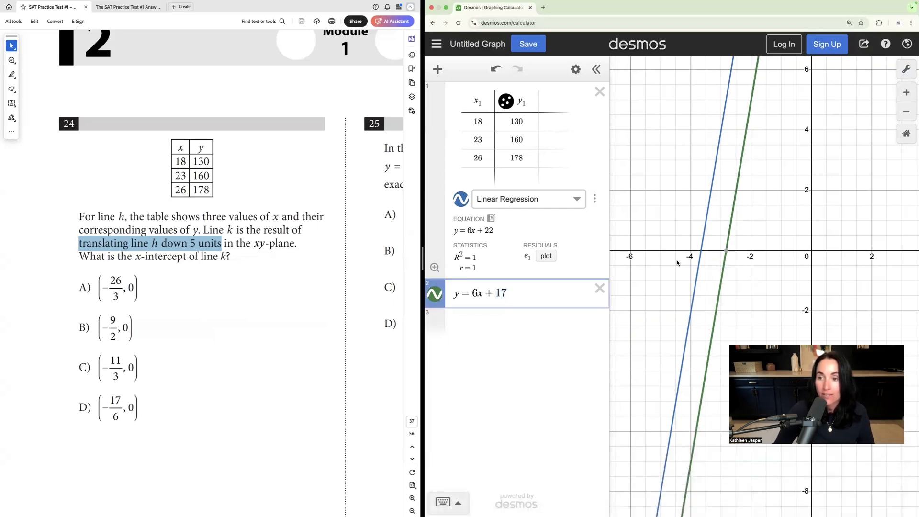
click(727, 251)
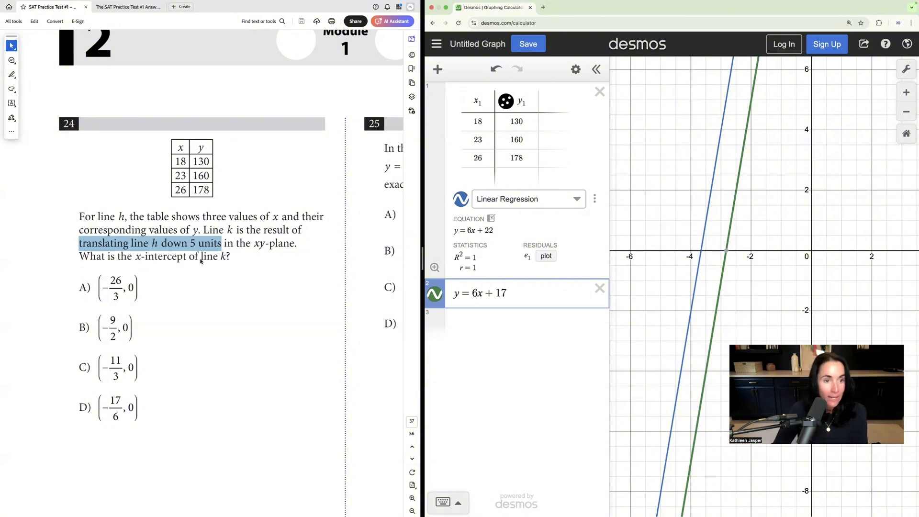
click(120, 256)
drag(80, 254, 141, 257)
click(726, 252)
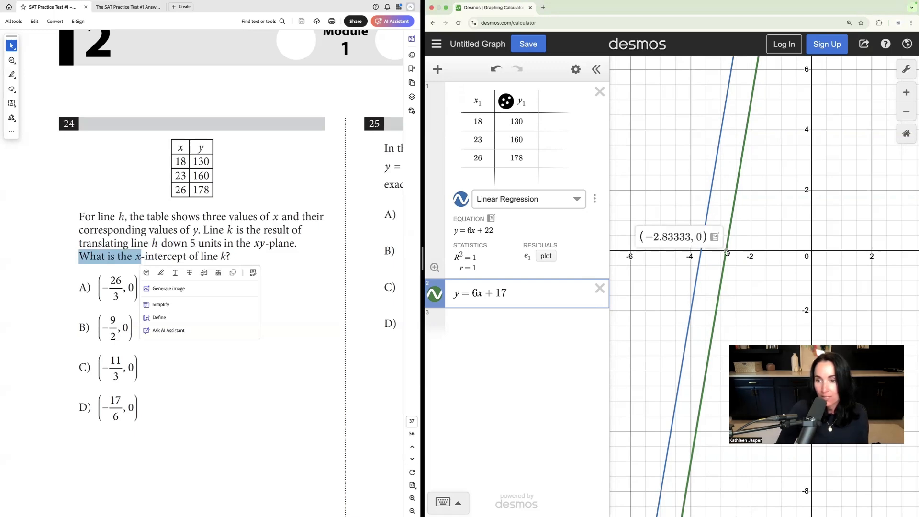
Step: Compare the x-intercept of y = 6x + 17 on the graph with the fractional answer choices of question 24
click(50, 293)
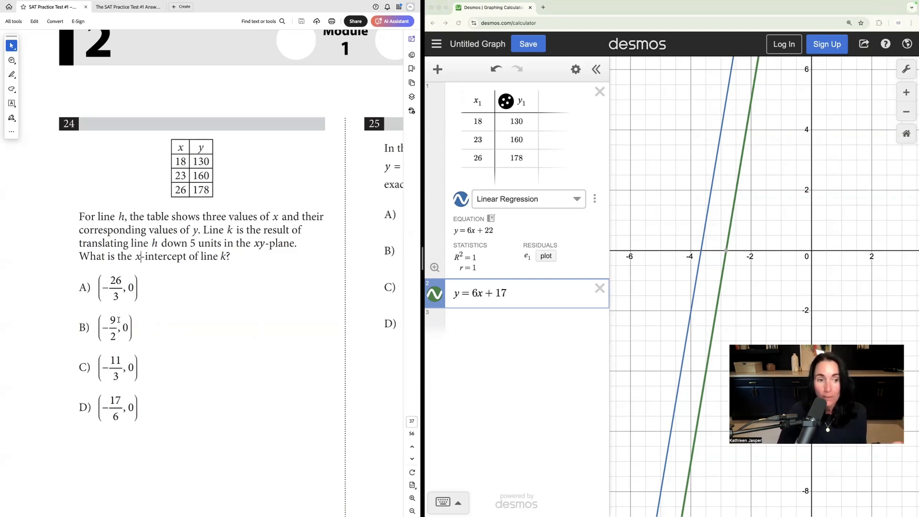
click(726, 250)
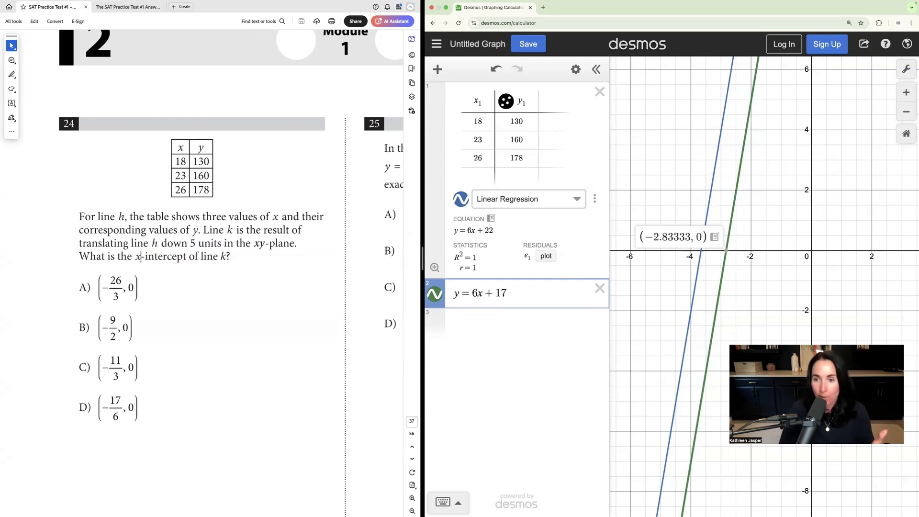
drag(656, 236, 670, 239)
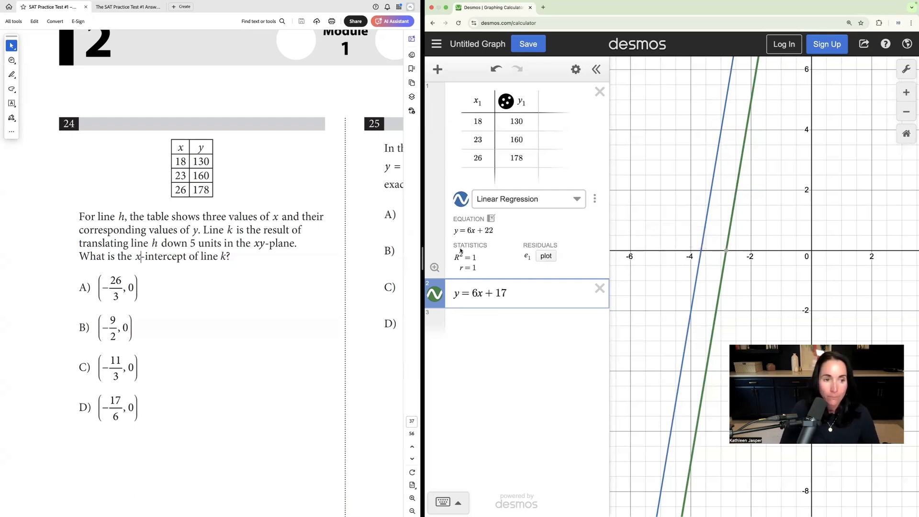
click(113, 297)
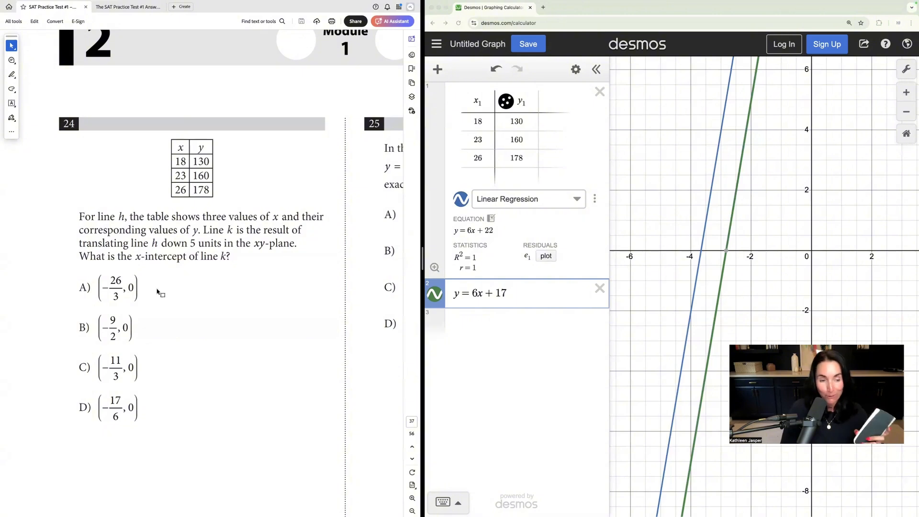
double_click(113, 281)
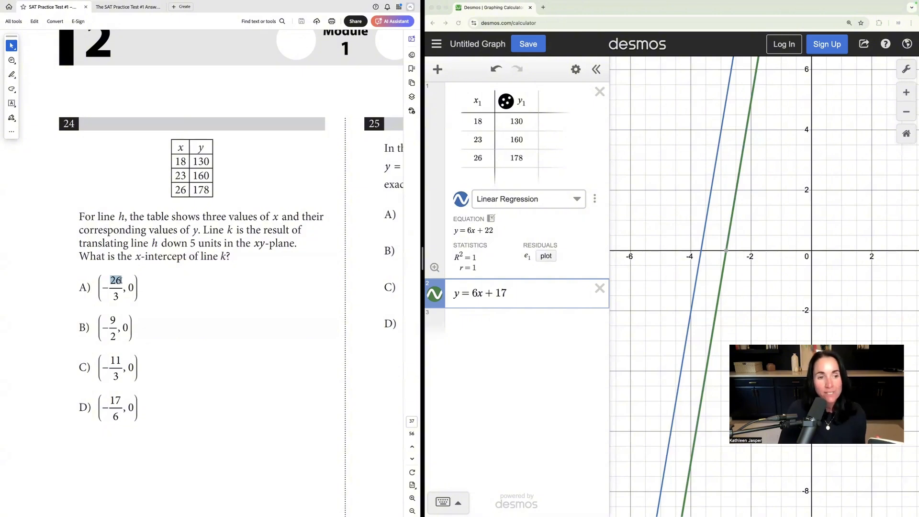
double_click(116, 295)
click(193, 292)
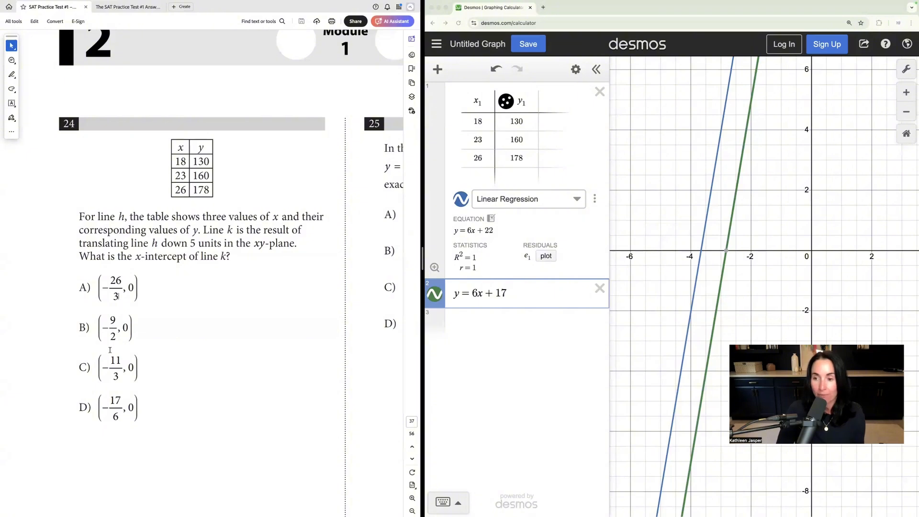
click(726, 253)
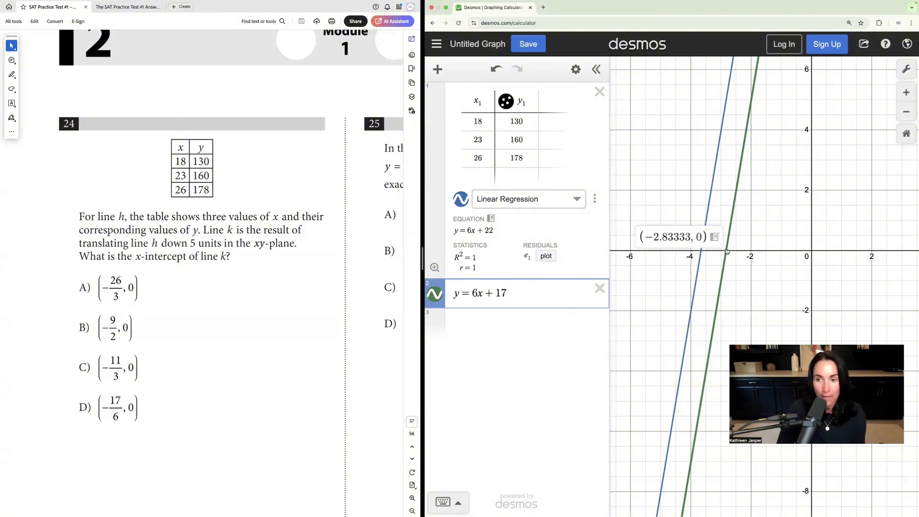
click(142, 365)
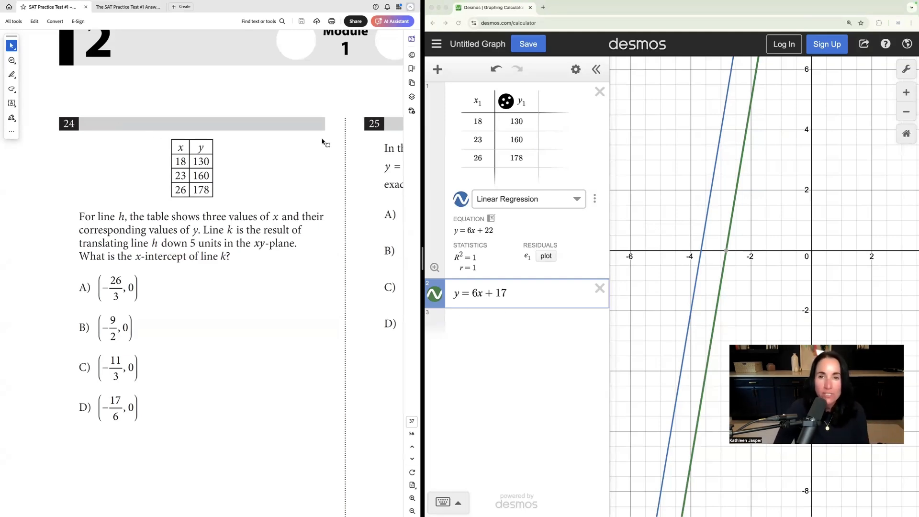
Step: Review the regression equation, the phrase "translating line h down 5 units" in question 24, and the x-intercept of y = 6x + 17
click(437, 69)
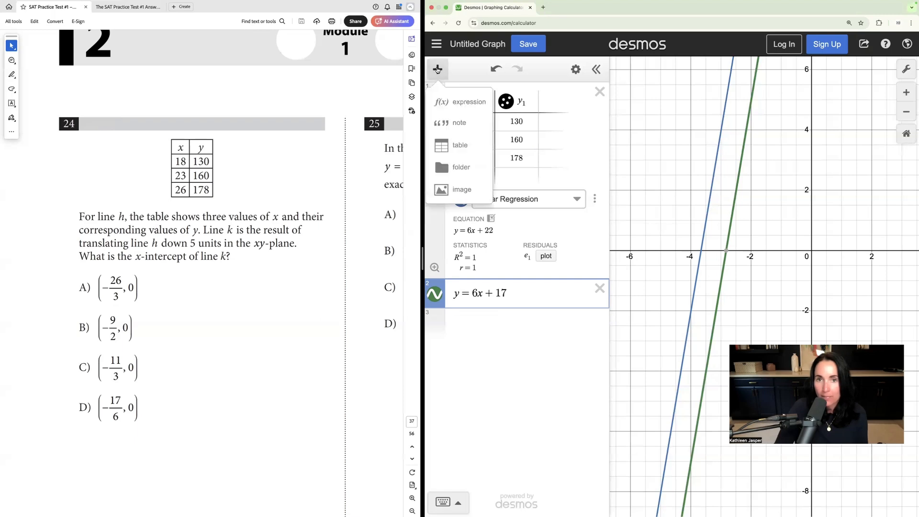
click(504, 127)
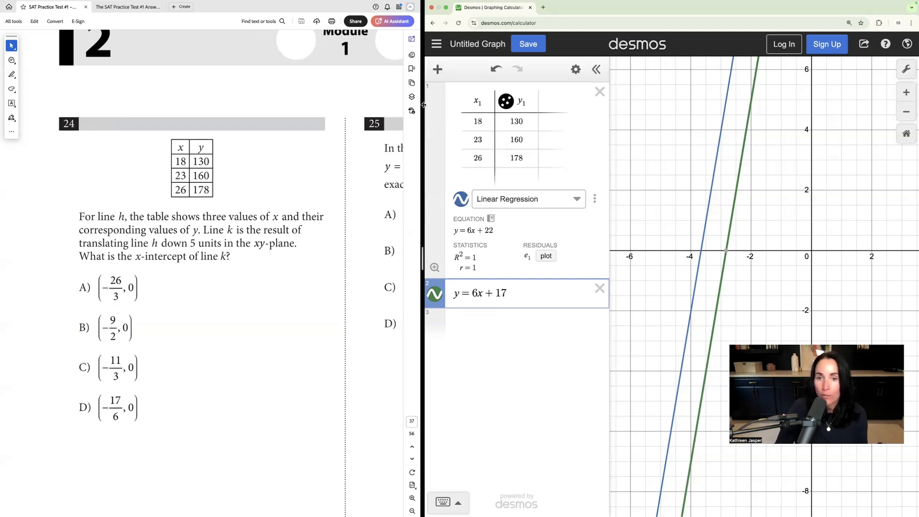
drag(455, 233, 499, 233)
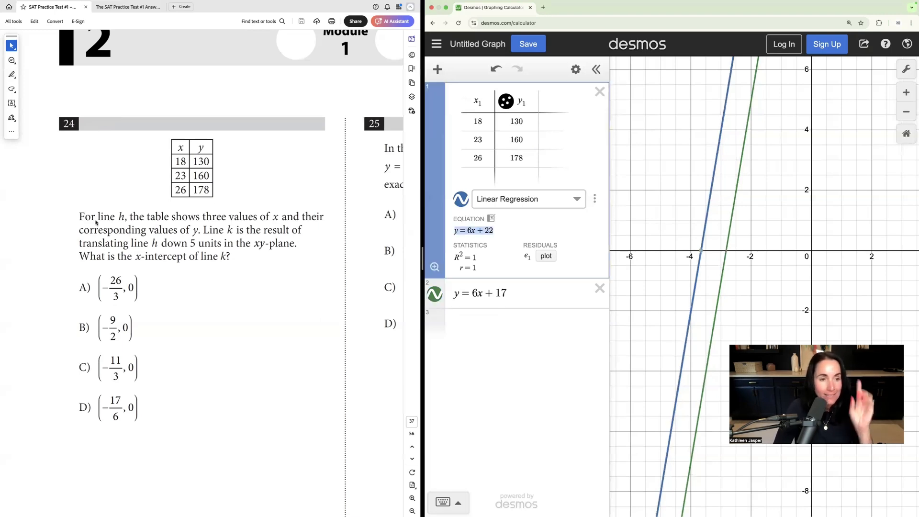
click(110, 243)
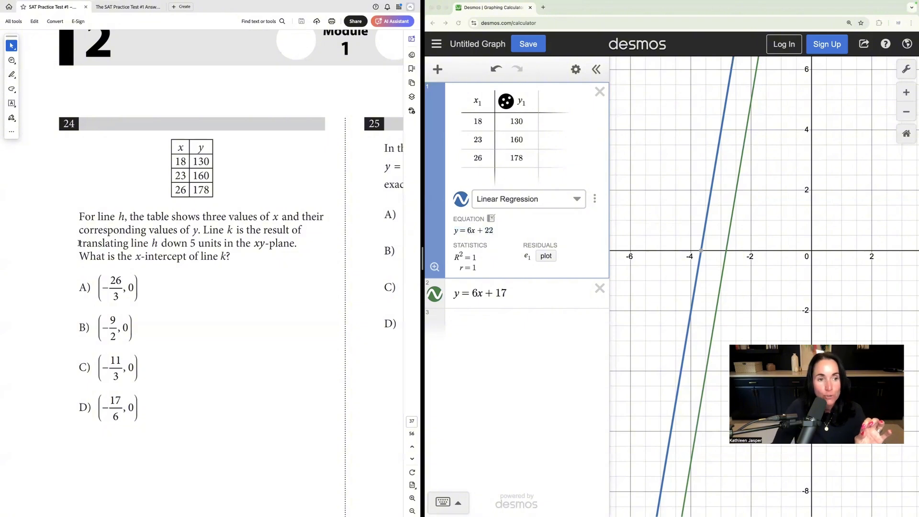
drag(80, 243, 199, 244)
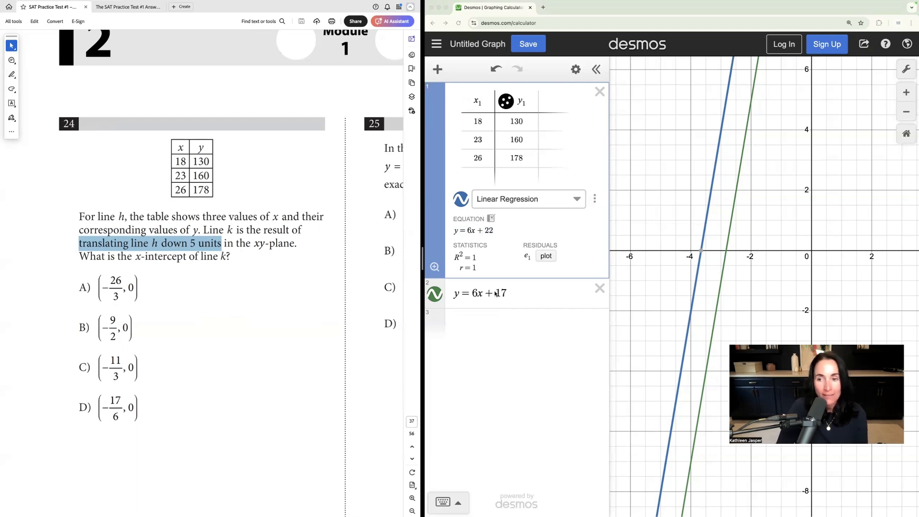
click(727, 252)
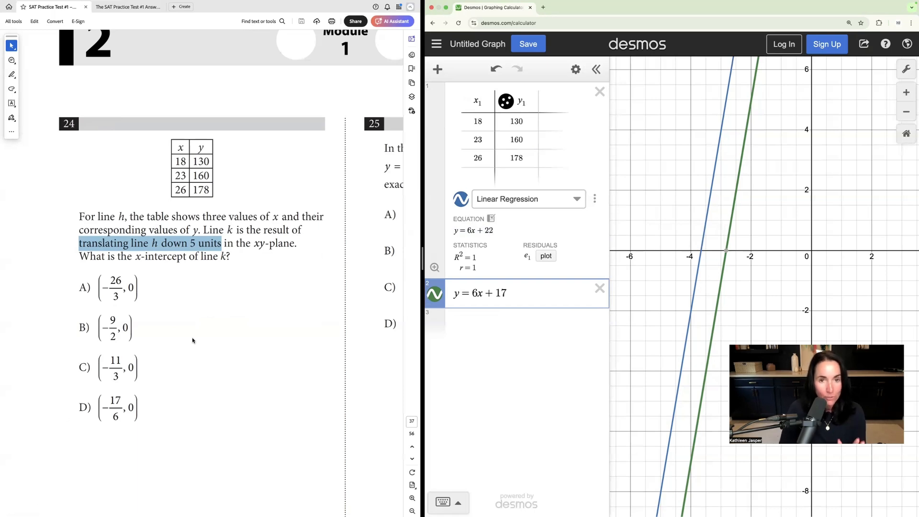
Step: Bring question 25 into view and delete the data table and the y = 6x + 17 expression from the calculator
scroll(235, 317, right, 5)
scroll(236, 316, right, 2)
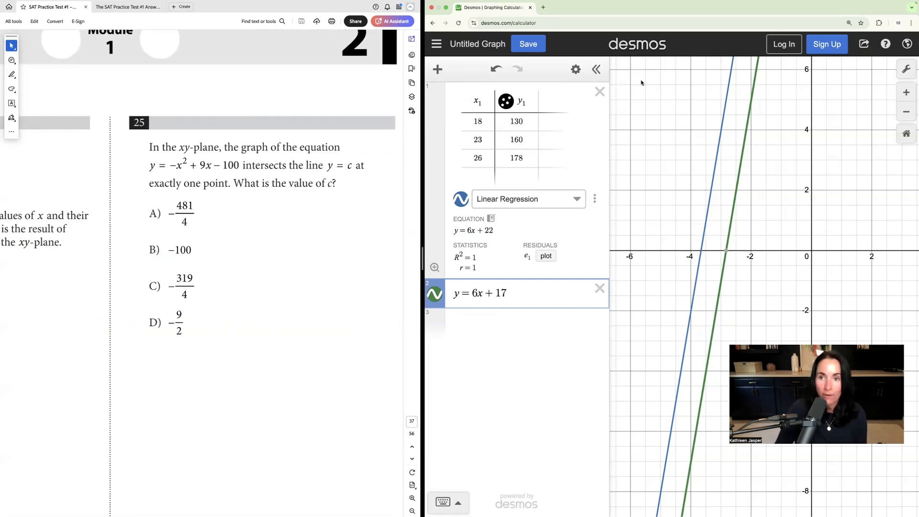
click(600, 91)
click(599, 91)
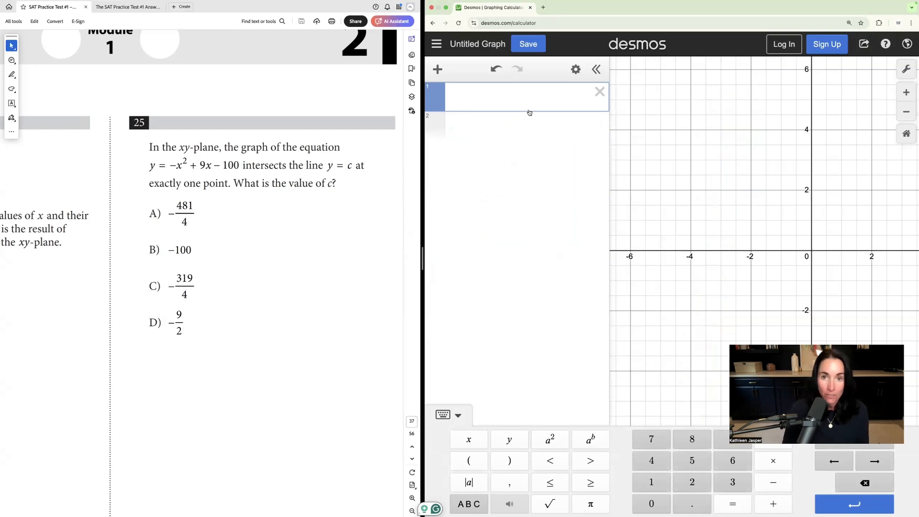
Step: Graph the parabola from question 25 by entering y = -x^2 + 9x - 100 as the first expression
text(y)
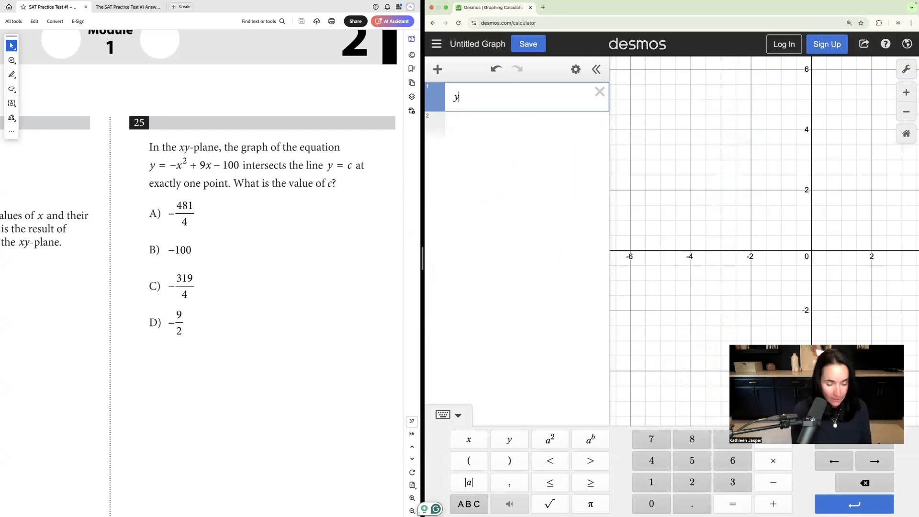
text(=-x^2)
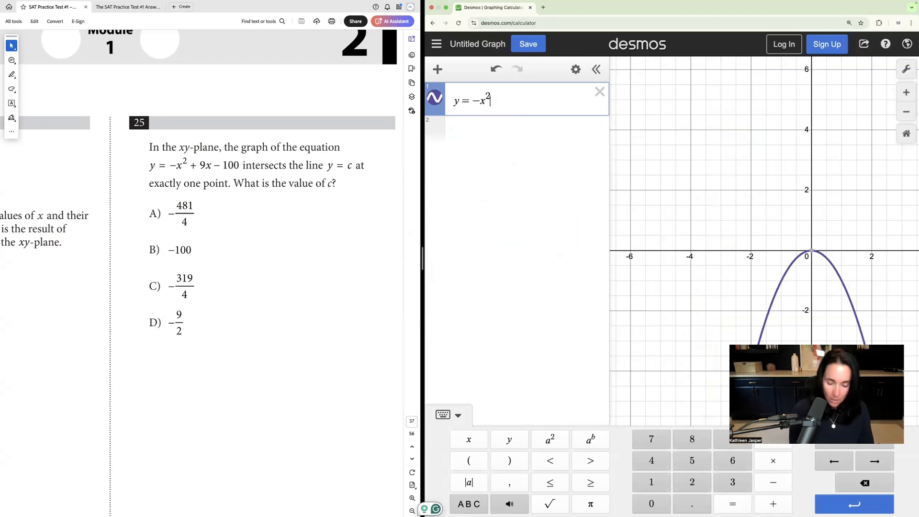
text(+9)
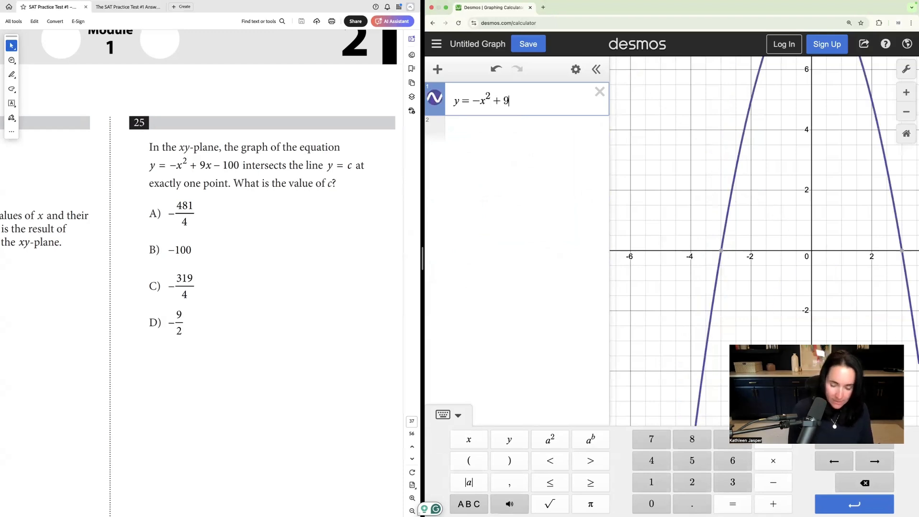
text(x-100)
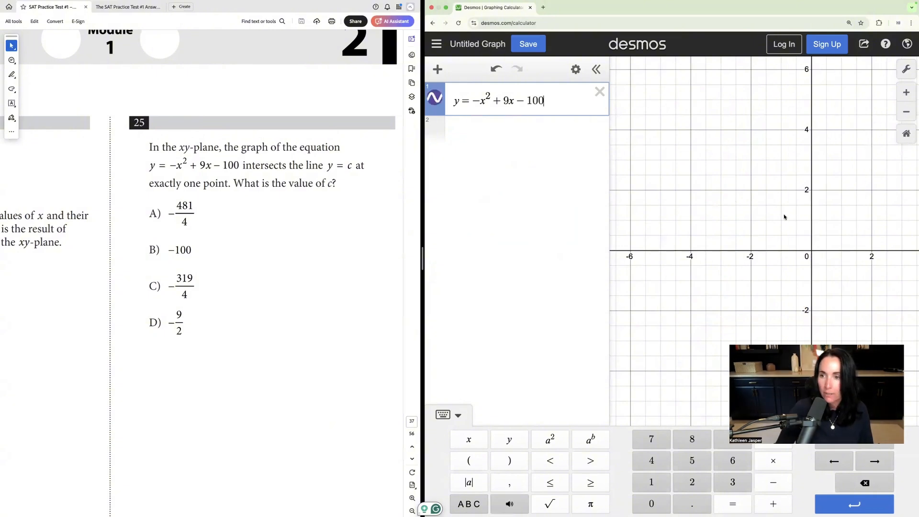
Step: Locate the vertex of the parabola on the graph and display its coordinates
scroll(784, 217, down, 5)
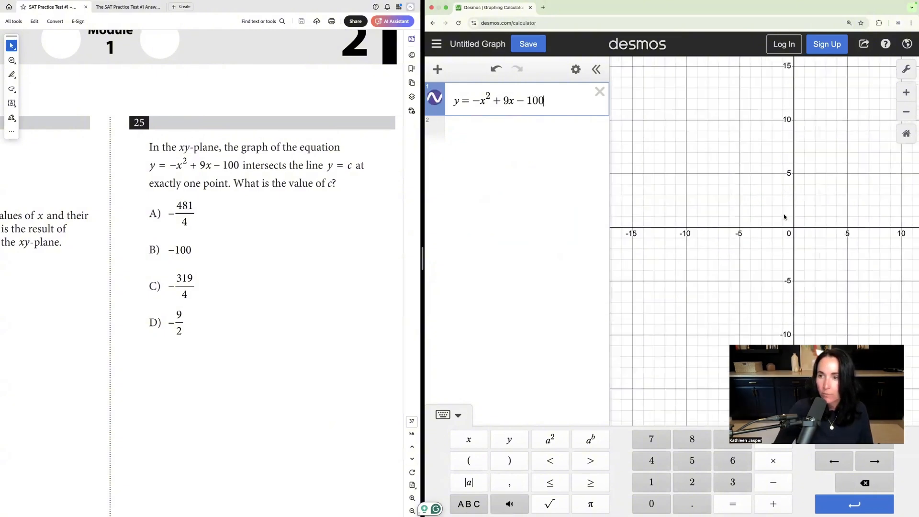
scroll(785, 216, down, 10)
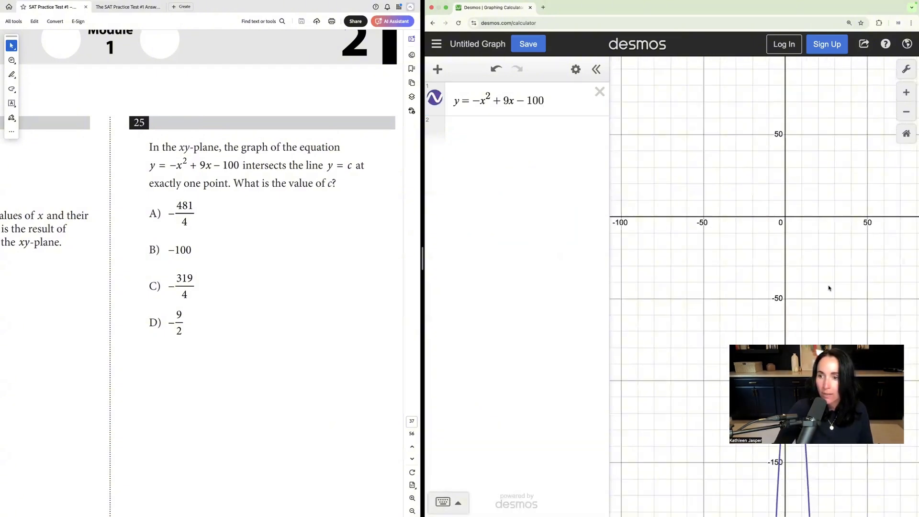
drag(830, 289, 742, 110)
scroll(740, 105, up, 6)
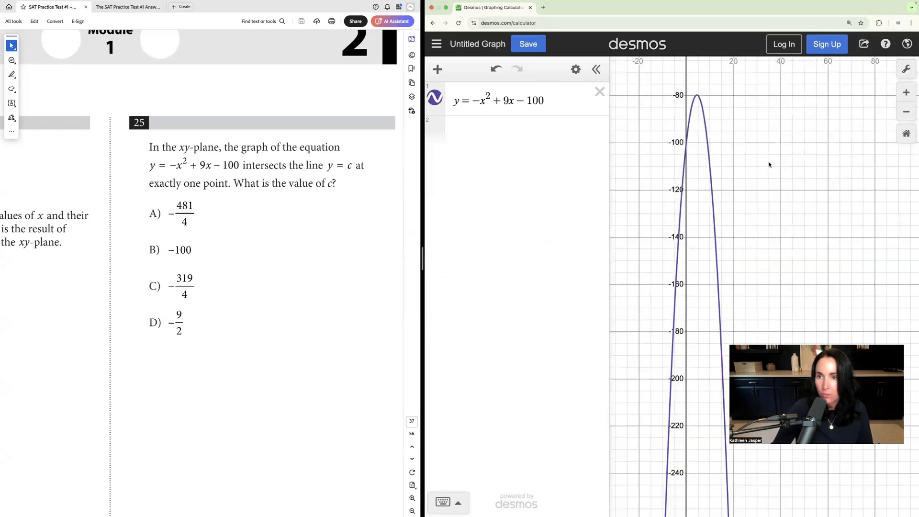
scroll(769, 164, up, 3)
drag(714, 147, 810, 224)
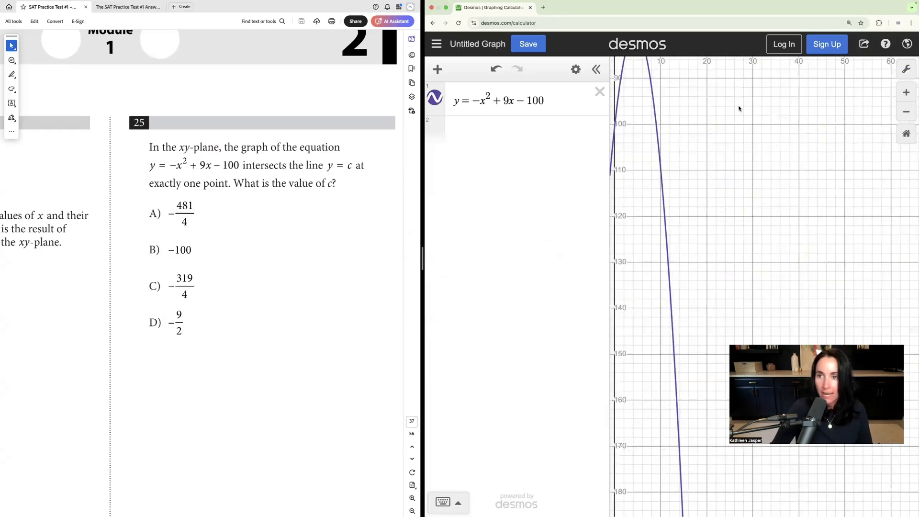
click(733, 110)
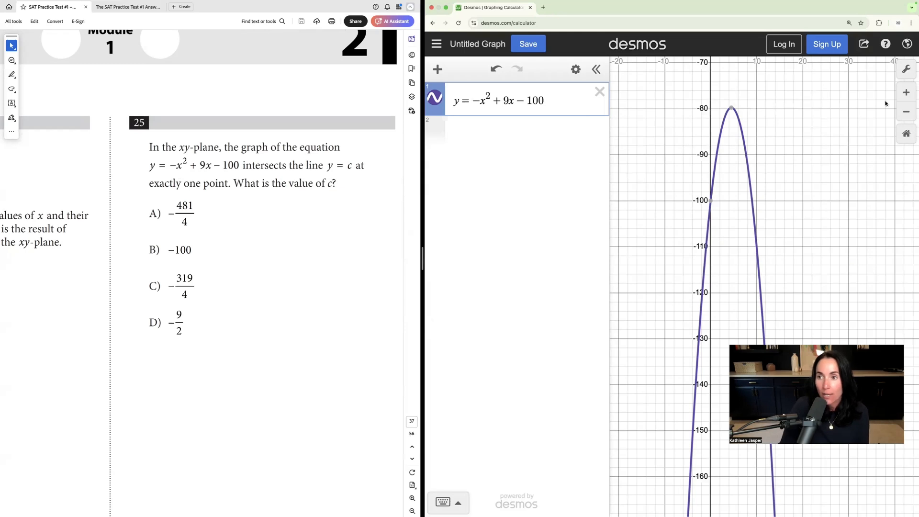
Step: Examine the parabola's vertex and y-intercept against the answer choices of question 25
mouse_move(732, 109)
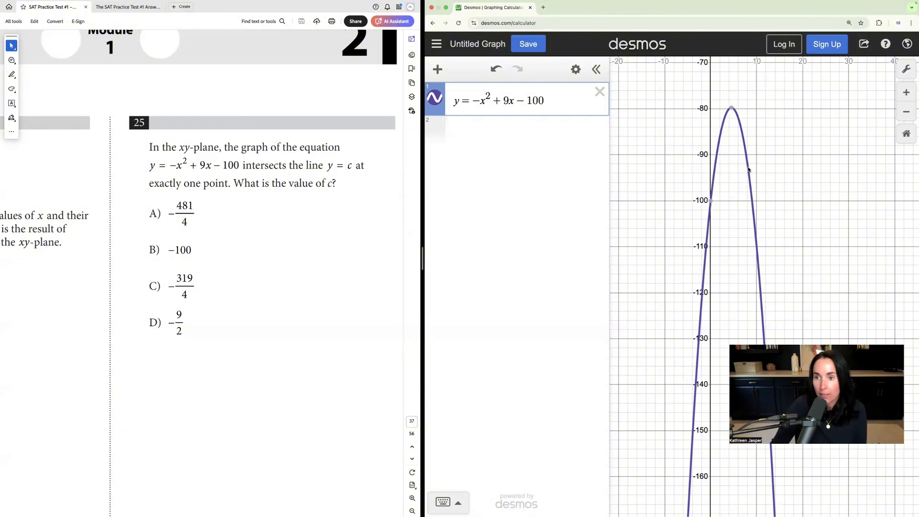
mouse_move(714, 198)
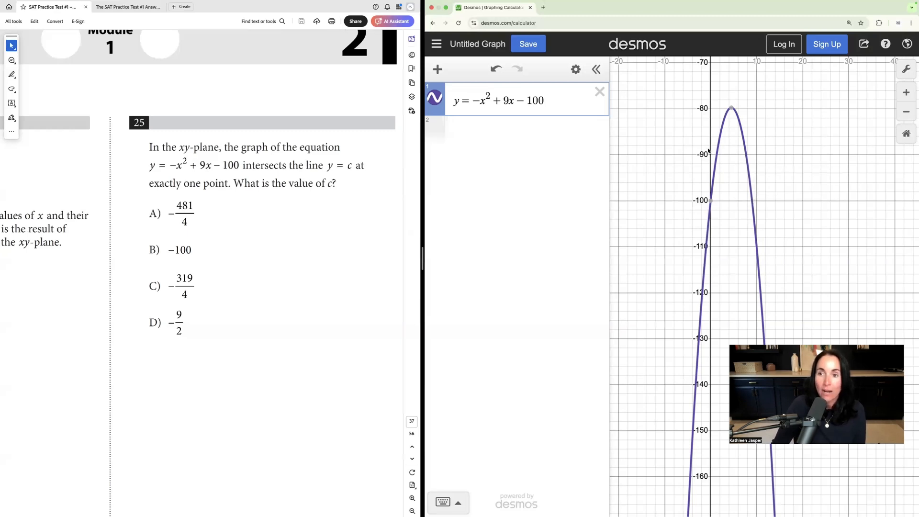
click(731, 109)
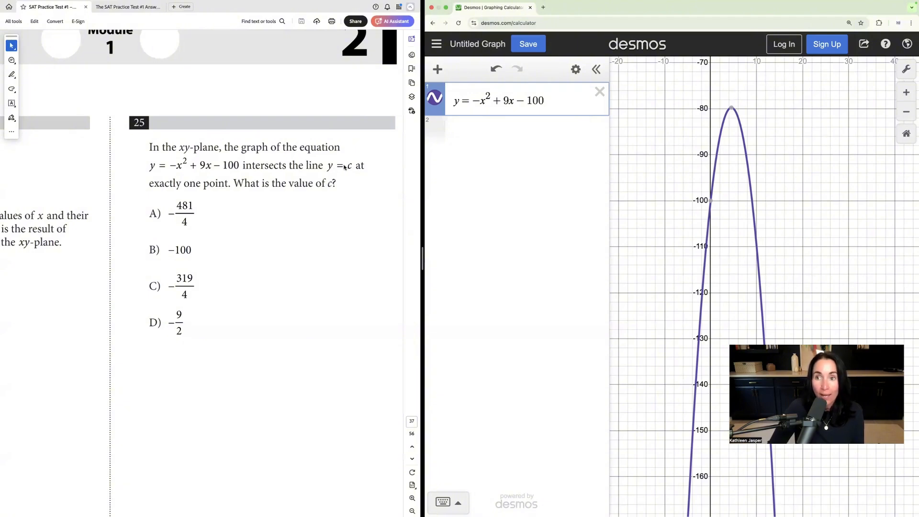
click(730, 109)
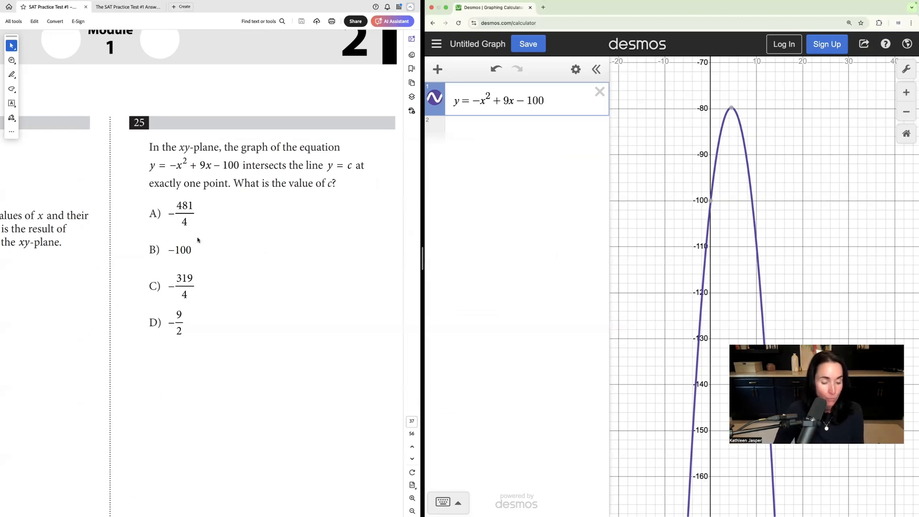
mouse_move(730, 106)
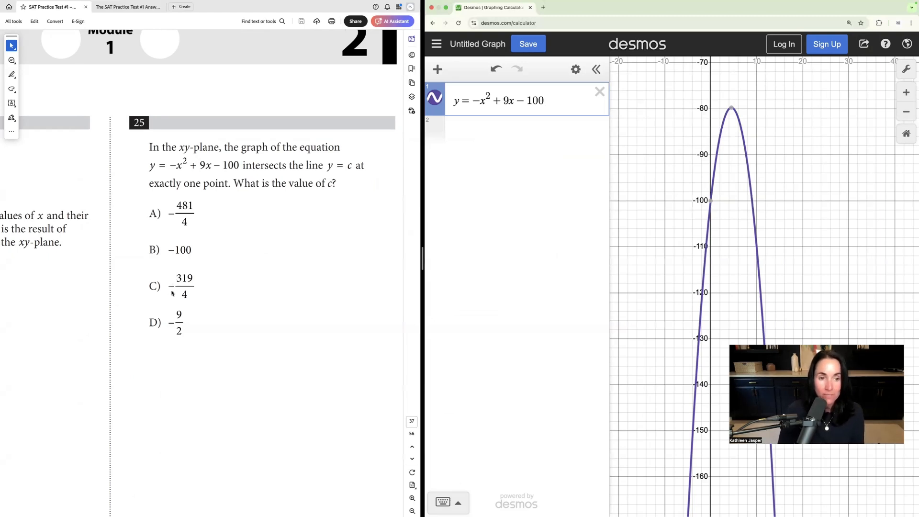
click(732, 109)
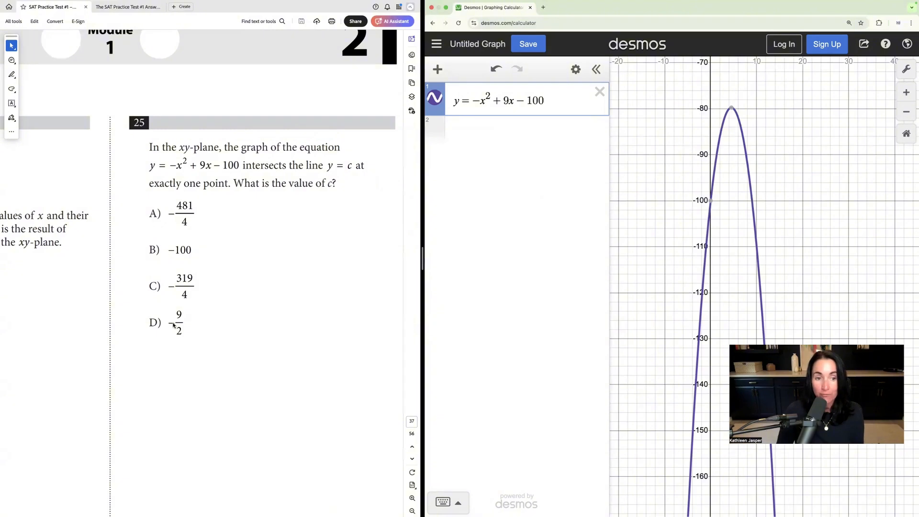
mouse_move(732, 107)
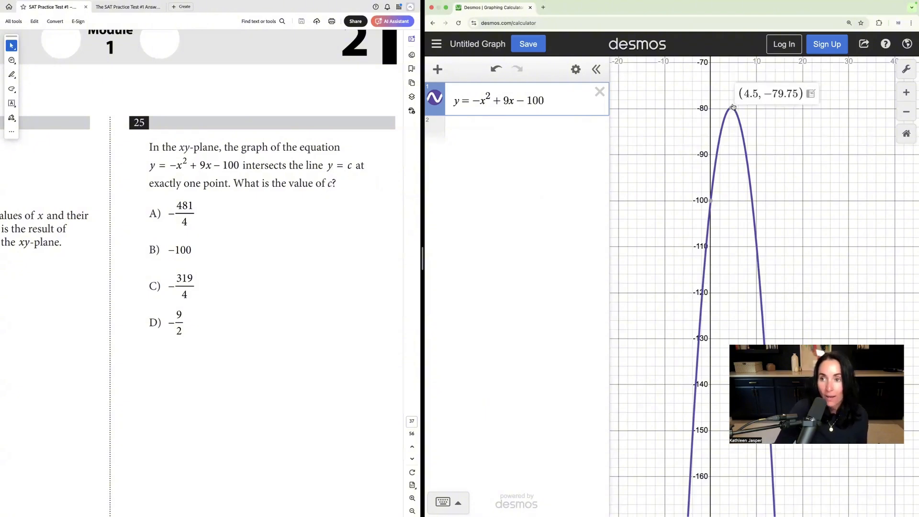
Step: Check the y-coordinate of the parabola's vertex against answer choice C, -319/4, in question 25
drag(765, 94, 797, 94)
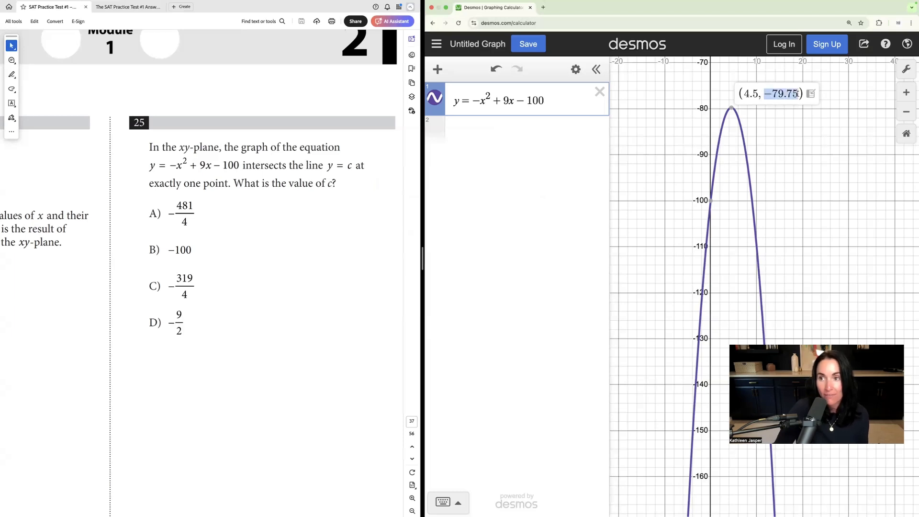
click(171, 291)
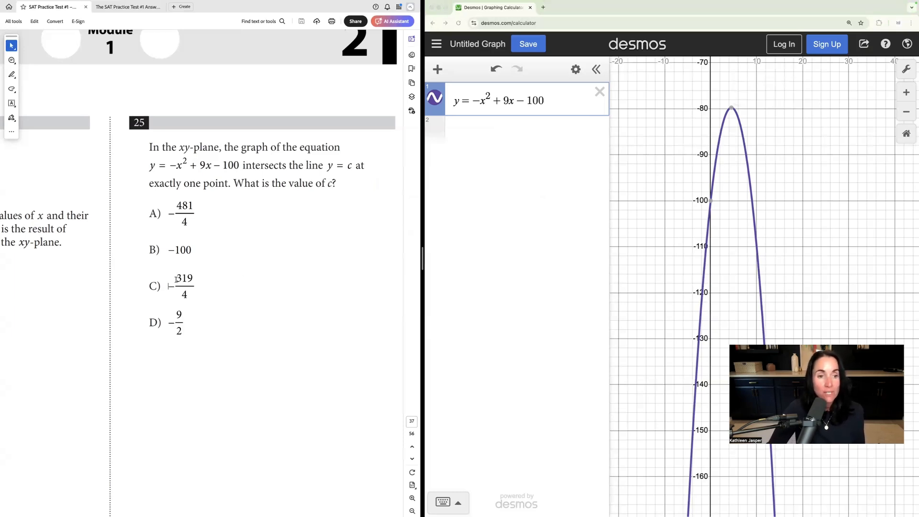
double_click(179, 278)
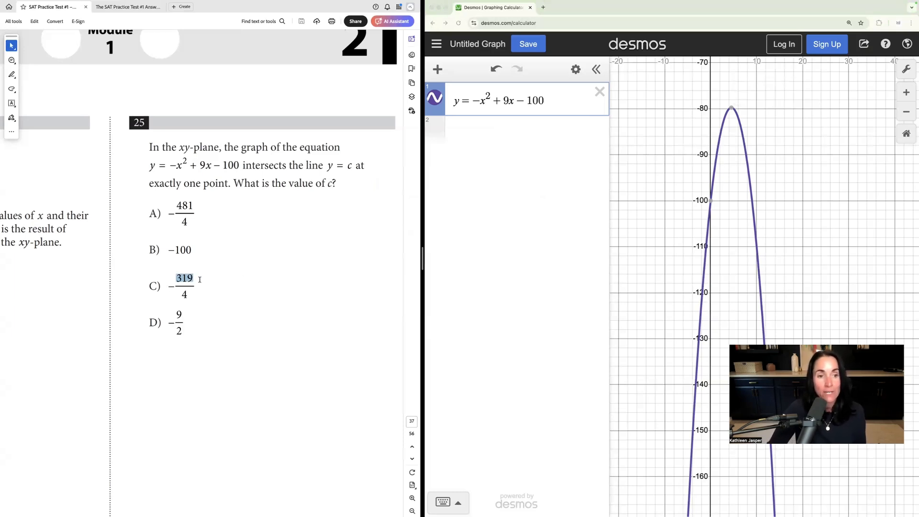
click(219, 254)
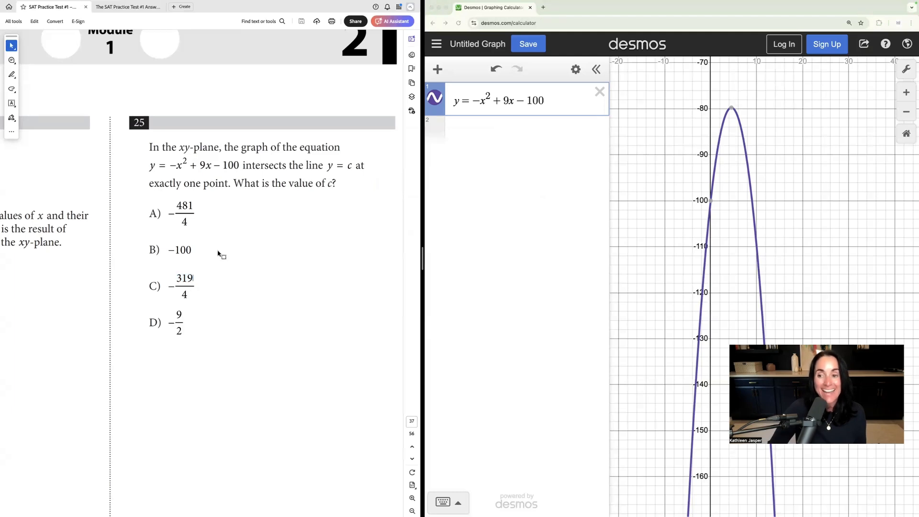
click(731, 109)
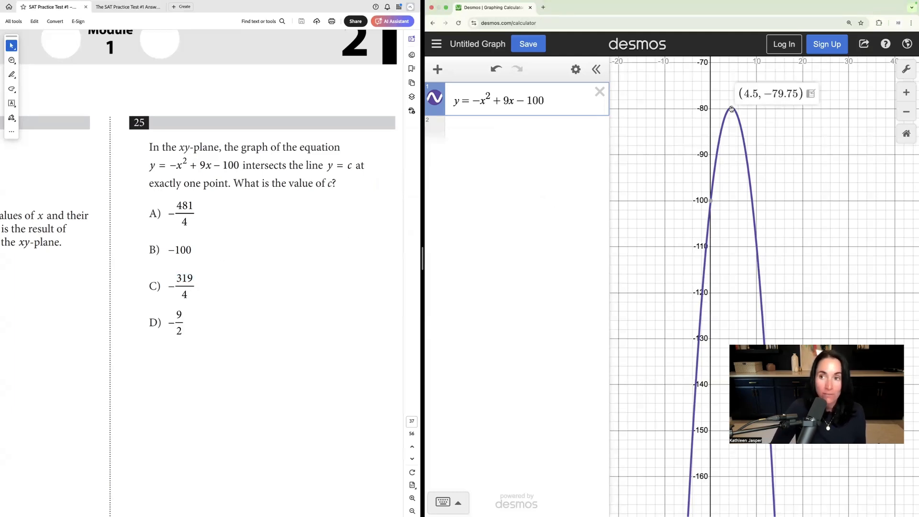